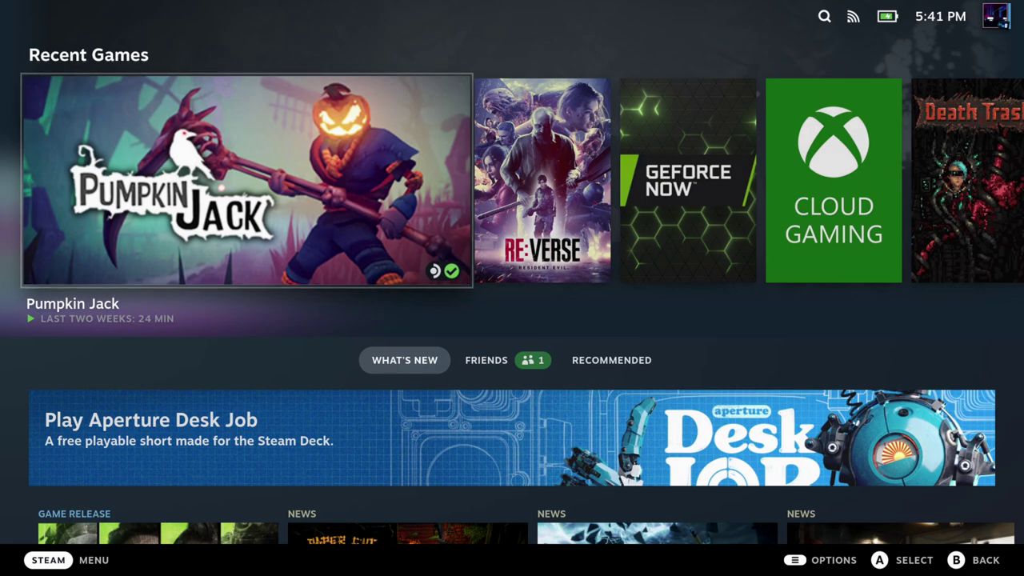
# Step: Step through the installed Decky plugins: Animation Changer, Fantastic, vibrantDeck, ProtonDB Badges, then up to the store
pyautogui.hotkey('ctrl', '2')
pyautogui.press('Right')
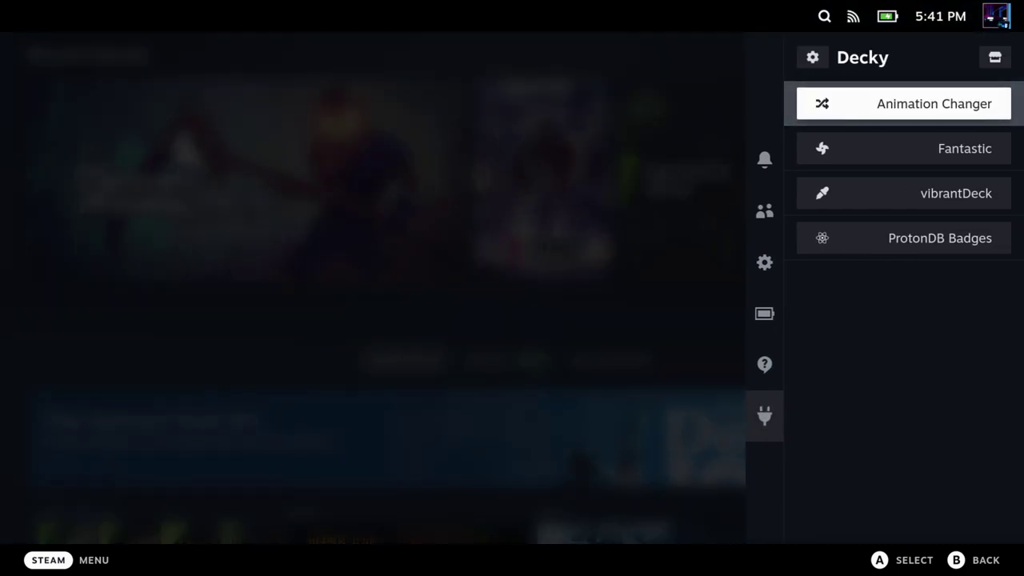
pyautogui.press('Down')
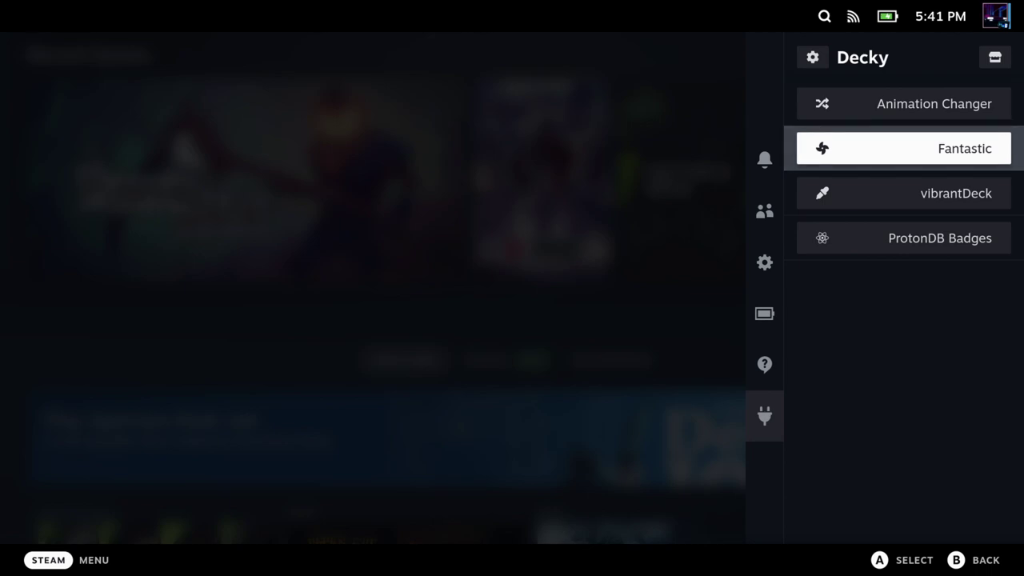
pyautogui.press('Down')
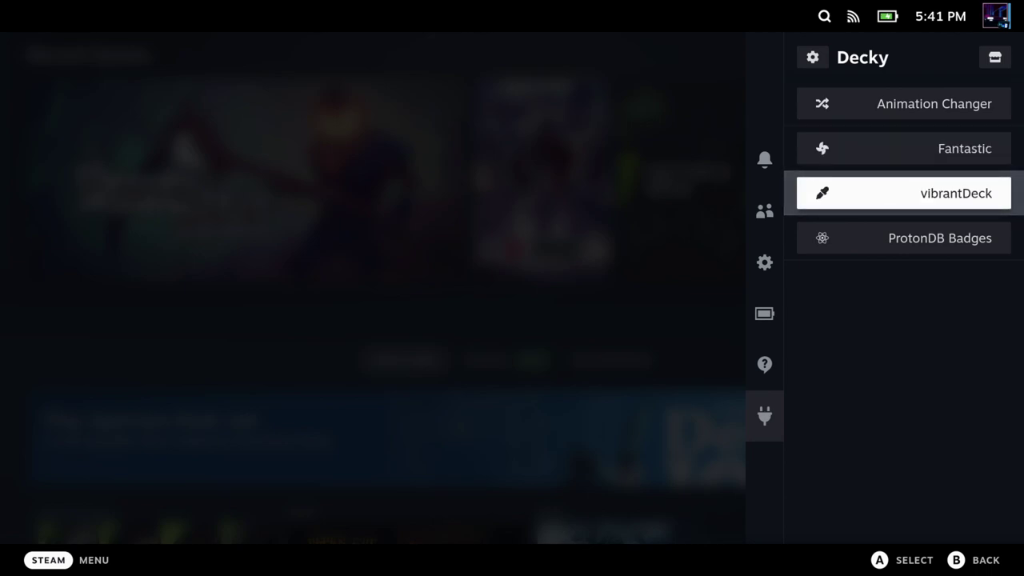
pyautogui.press('Down')
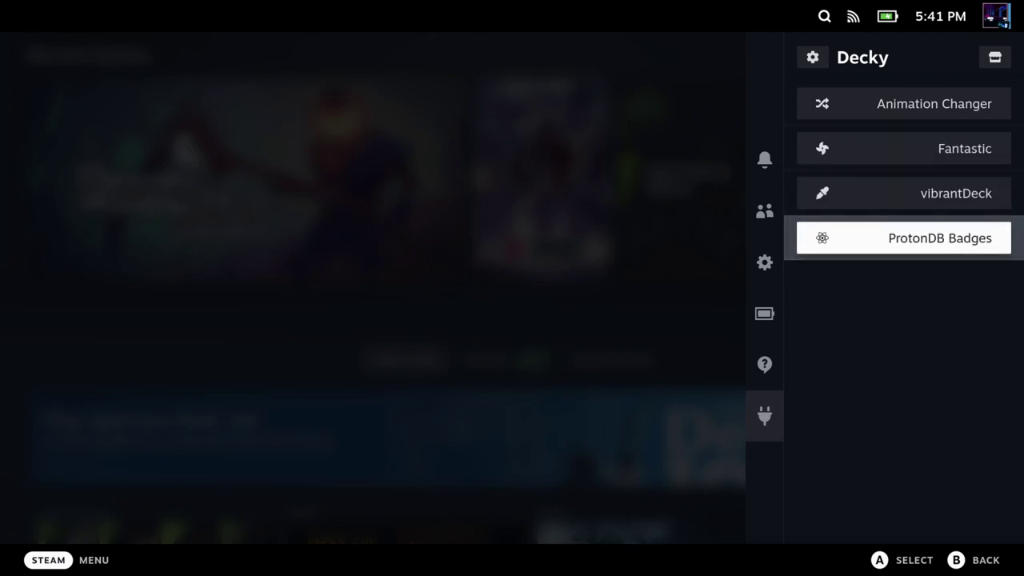
pyautogui.press('Up')
pyautogui.press('Up')
pyautogui.press('Up')
pyautogui.press('Up')
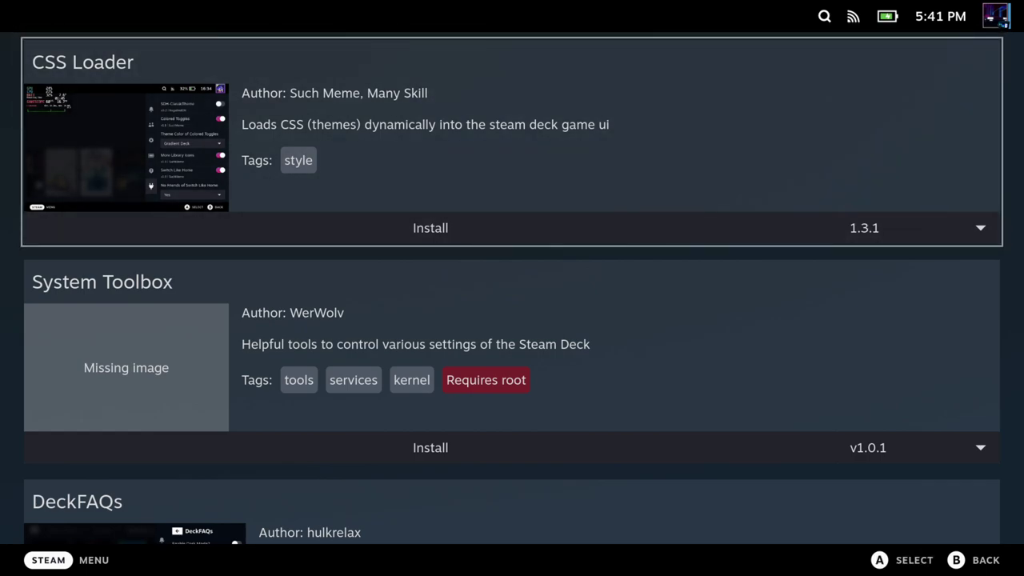
# Step: Browse down the plugin store catalogue, then go back to the installed plugins list
pyautogui.press('Down')
pyautogui.press('Down')
pyautogui.press('Down')
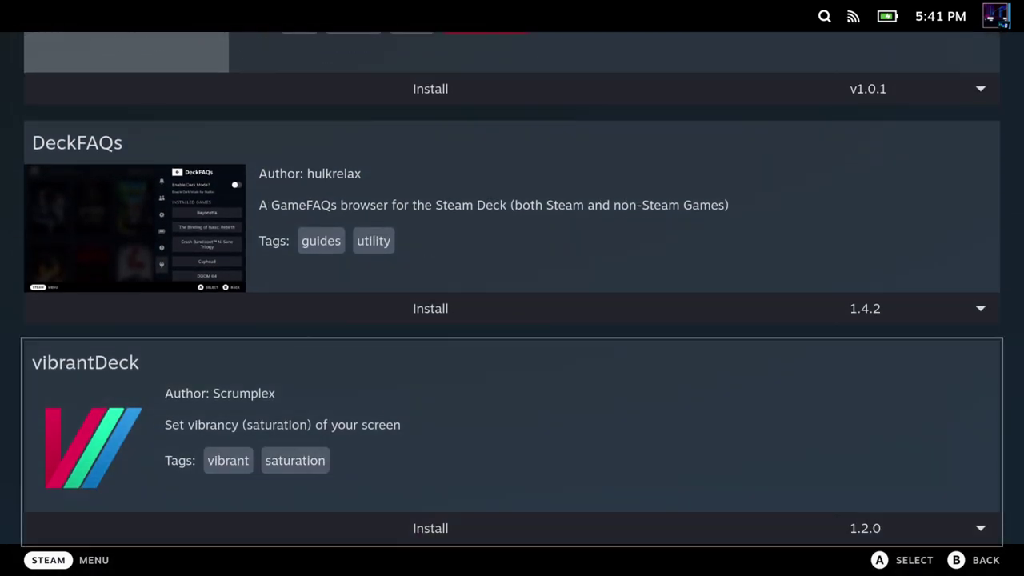
pyautogui.press('Down')
pyautogui.press('Down')
pyautogui.press('Down')
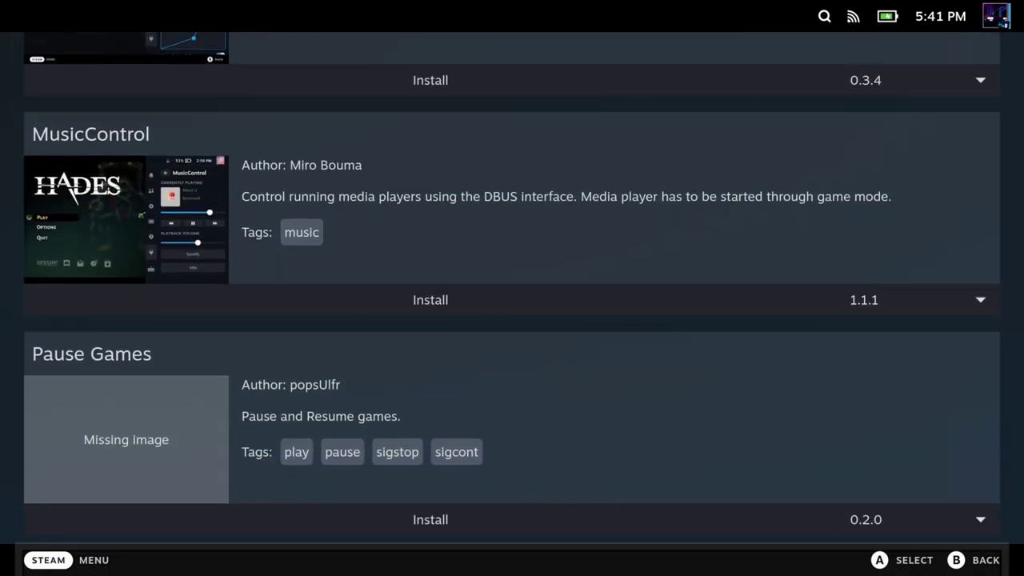
pyautogui.press('Down')
pyautogui.press('Down')
pyautogui.press('Down')
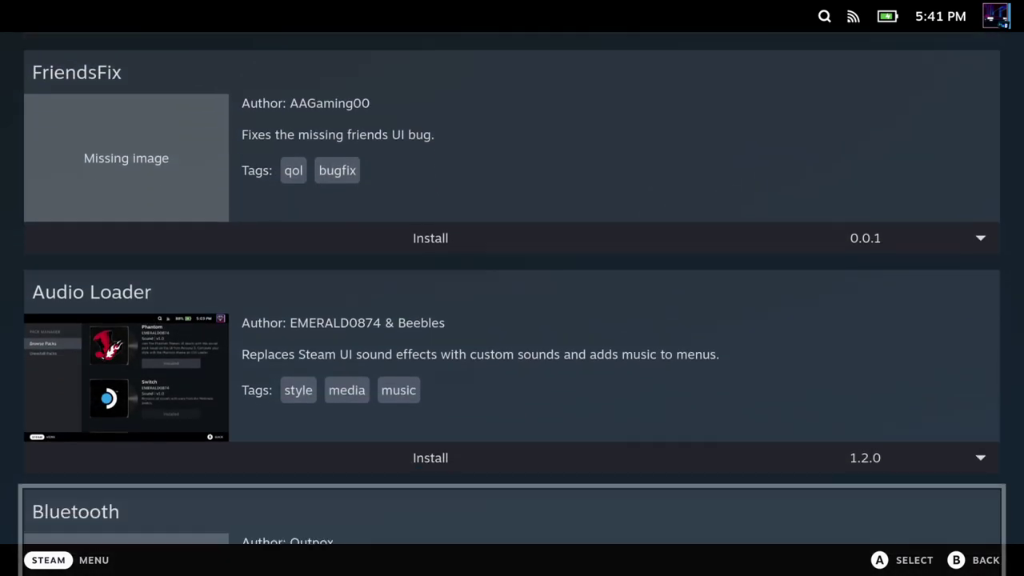
pyautogui.press('Down')
pyautogui.press('Down')
pyautogui.press('Down')
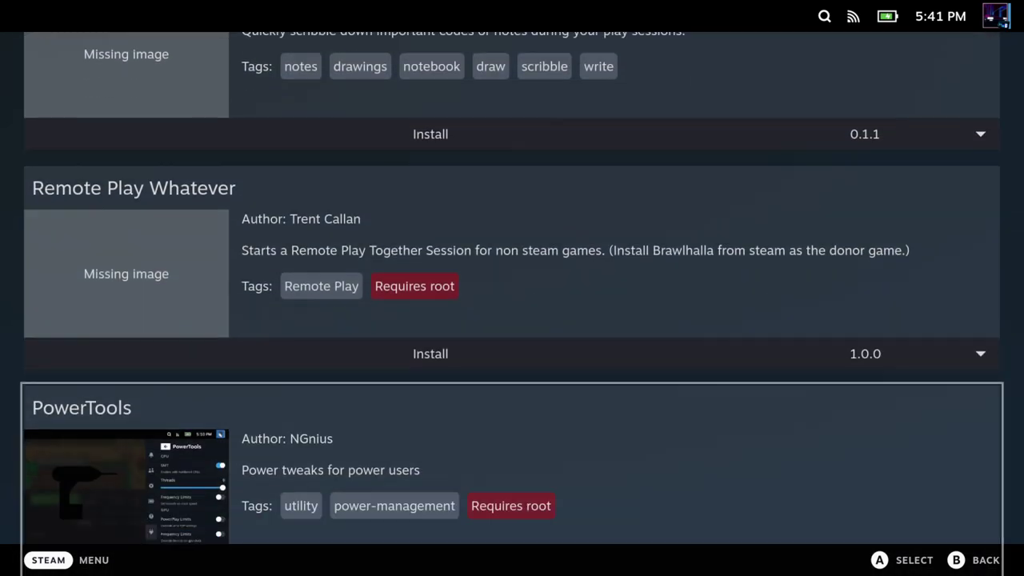
pyautogui.press('Down')
pyautogui.press('Down')
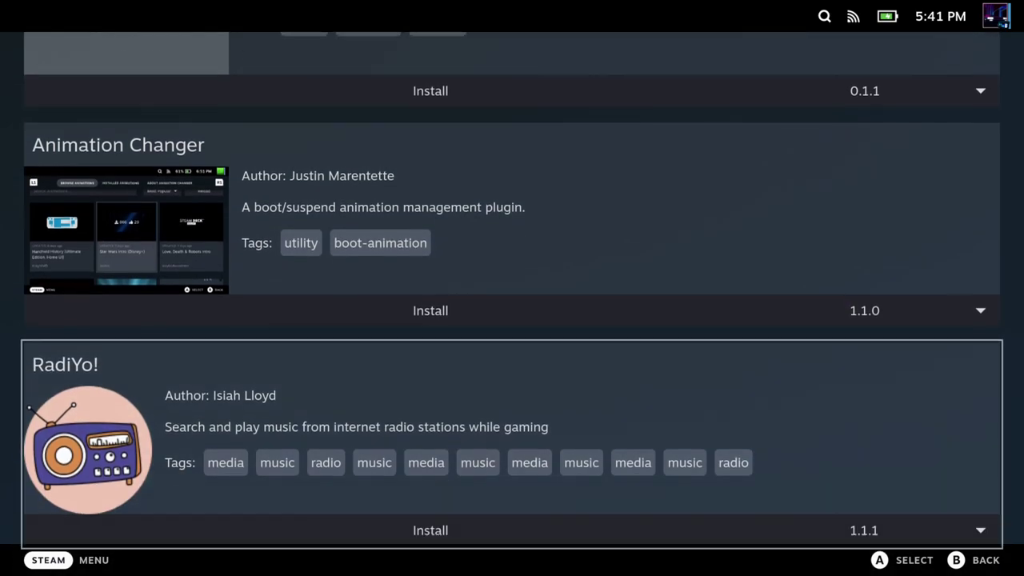
pyautogui.press('Escape')
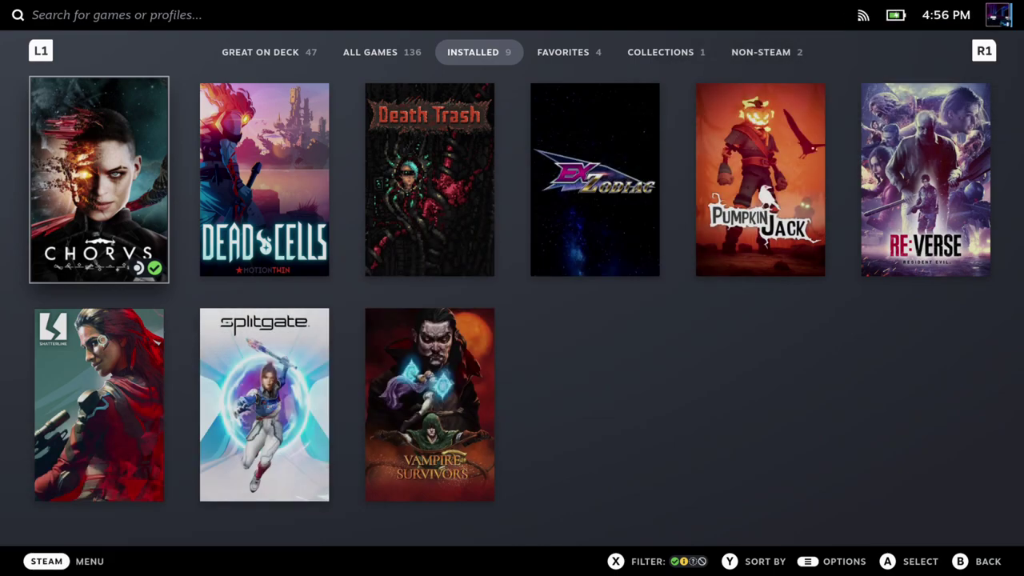
# Step: Turn on Enable Developer Mode in the Steam System settings page
pyautogui.press('super')
pyautogui.press('Down')
pyautogui.press('Down')
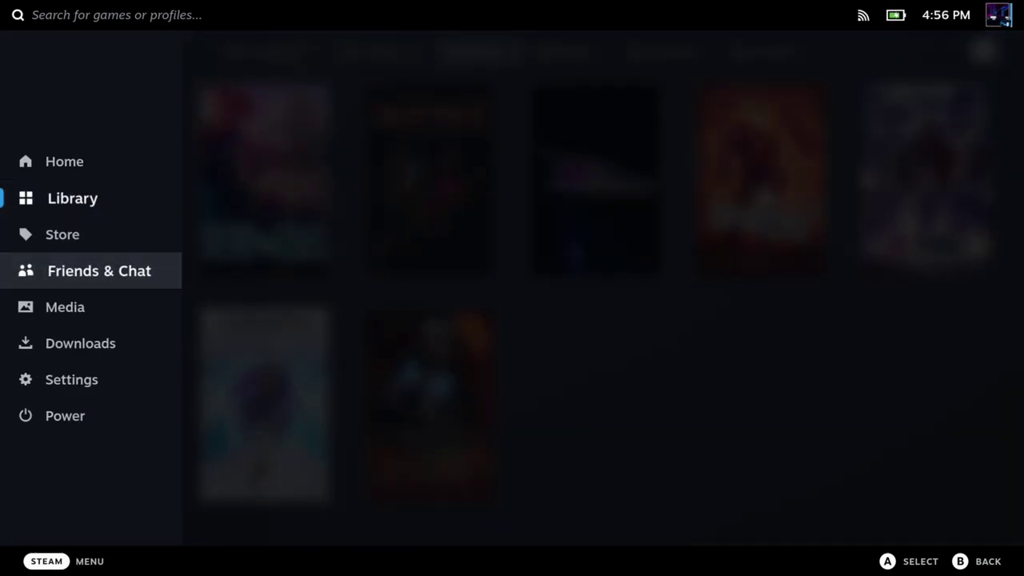
pyautogui.press('Down')
pyautogui.press('Down')
pyautogui.press('Down')
pyautogui.press('Return')
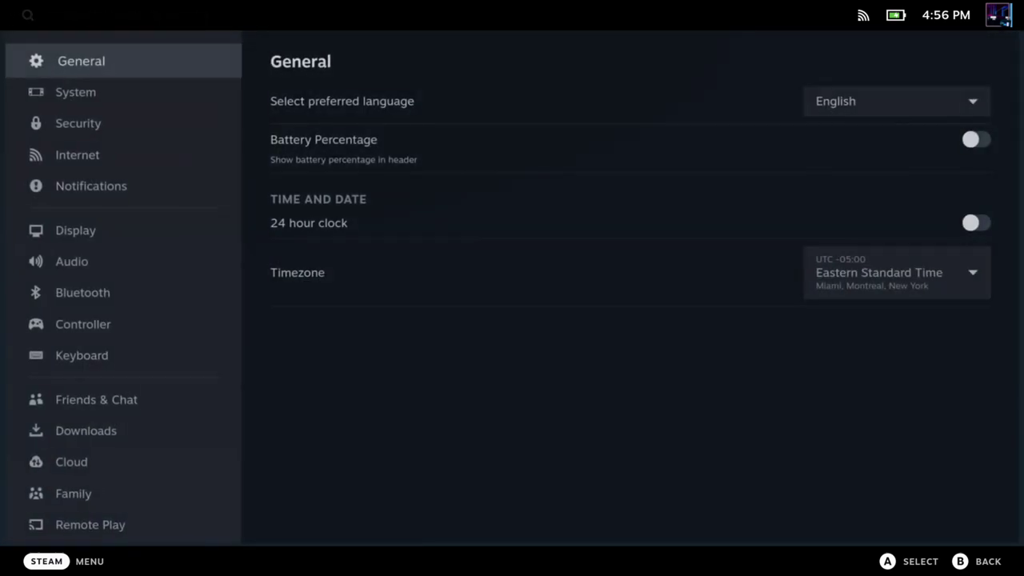
pyautogui.press('Down')
pyautogui.press('Right')
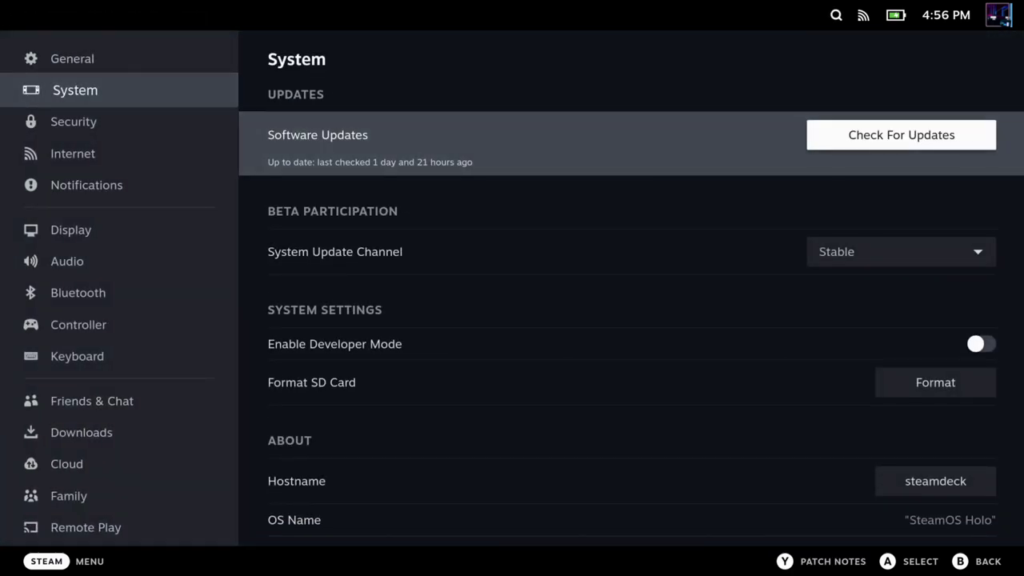
pyautogui.press('Down')
pyautogui.press('Down')
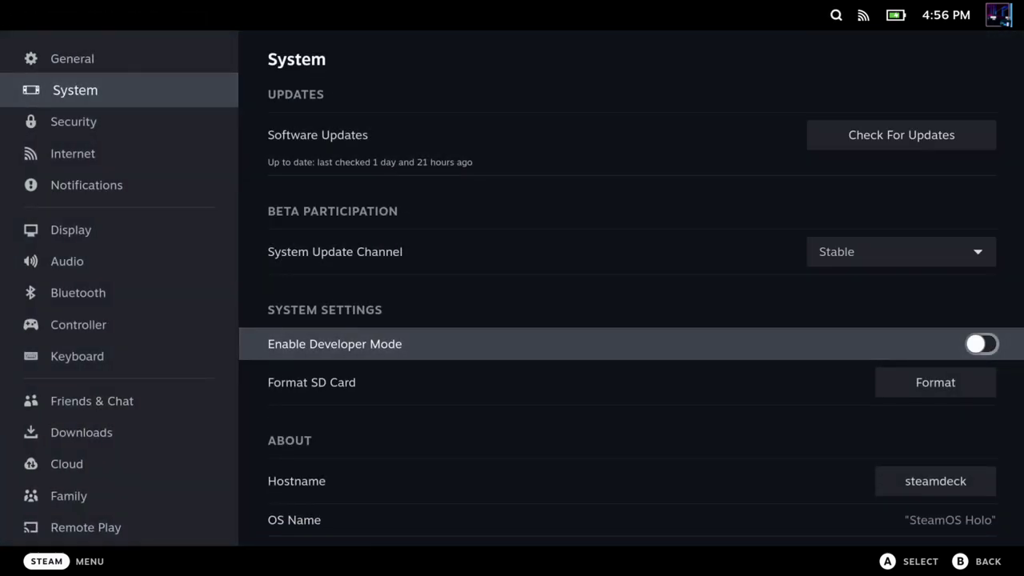
pyautogui.press('Return')
# Step: Enable CEF Remote Debugging on the Developer settings page
pyautogui.press('Left')
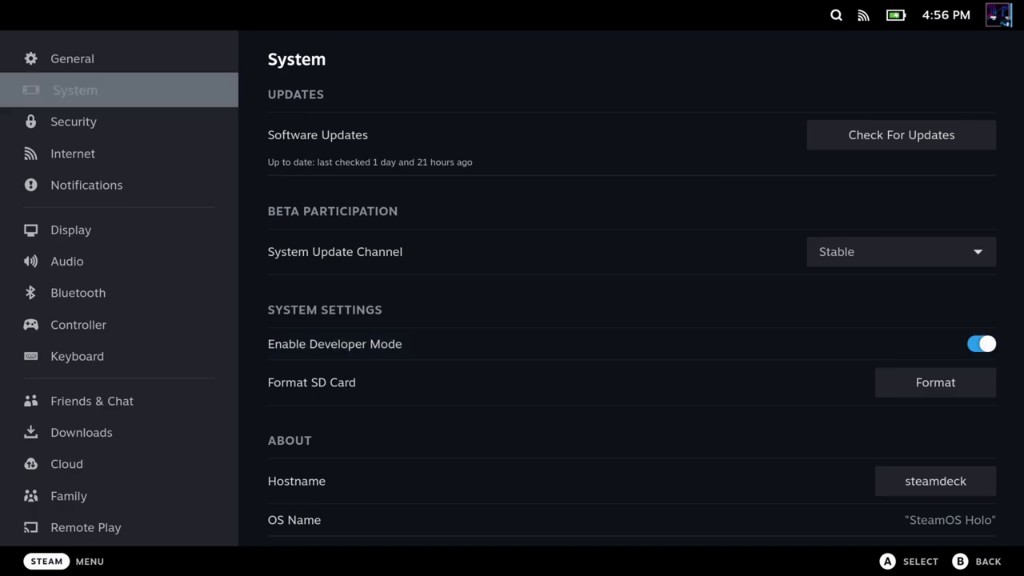
pyautogui.press('Down')
pyautogui.press('Down')
pyautogui.press('Down')
pyautogui.press('Down')
pyautogui.press('Down')
pyautogui.press('Down')
pyautogui.press('Down')
pyautogui.press('Down')
pyautogui.press('Down')
pyautogui.press('Down')
pyautogui.press('Down')
pyautogui.press('Down')
pyautogui.press('Down')
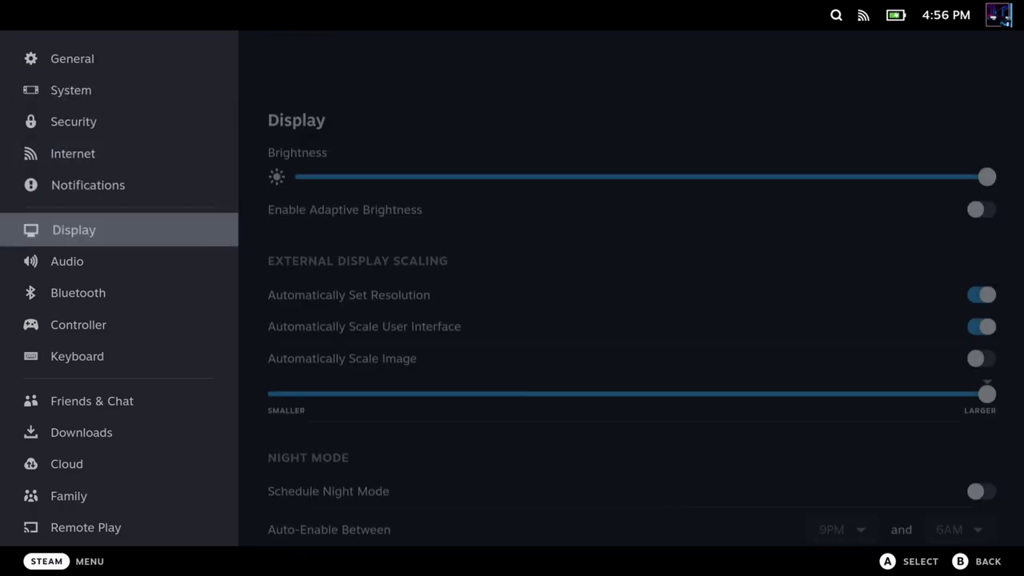
pyautogui.press('Down')
pyautogui.press('Down')
pyautogui.press('Down')
pyautogui.press('Down')
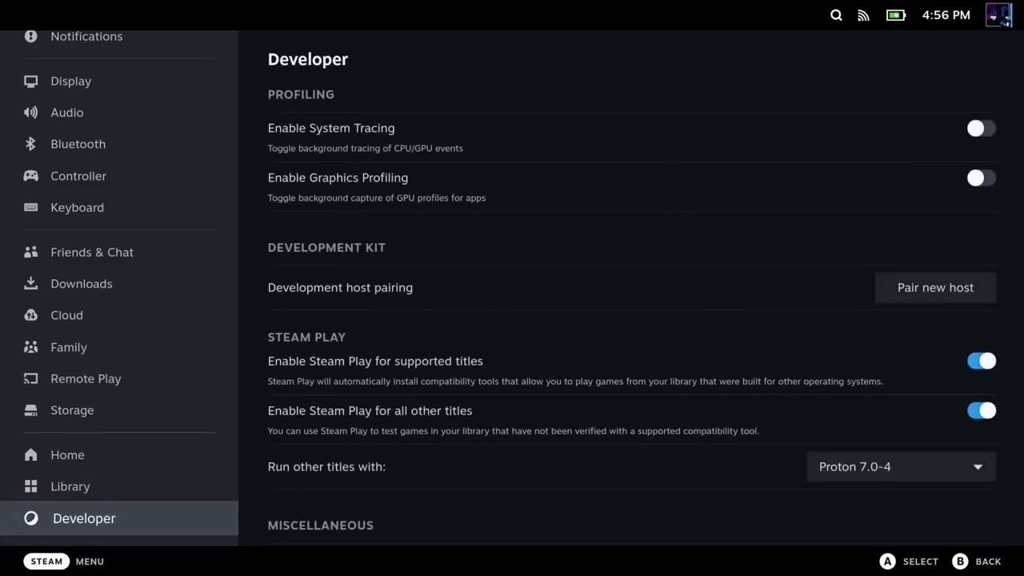
pyautogui.press('Right')
pyautogui.press('Down')
pyautogui.press('Down')
pyautogui.press('Down')
pyautogui.press('Down')
pyautogui.press('Down')
pyautogui.press('Down')
pyautogui.press('Down')
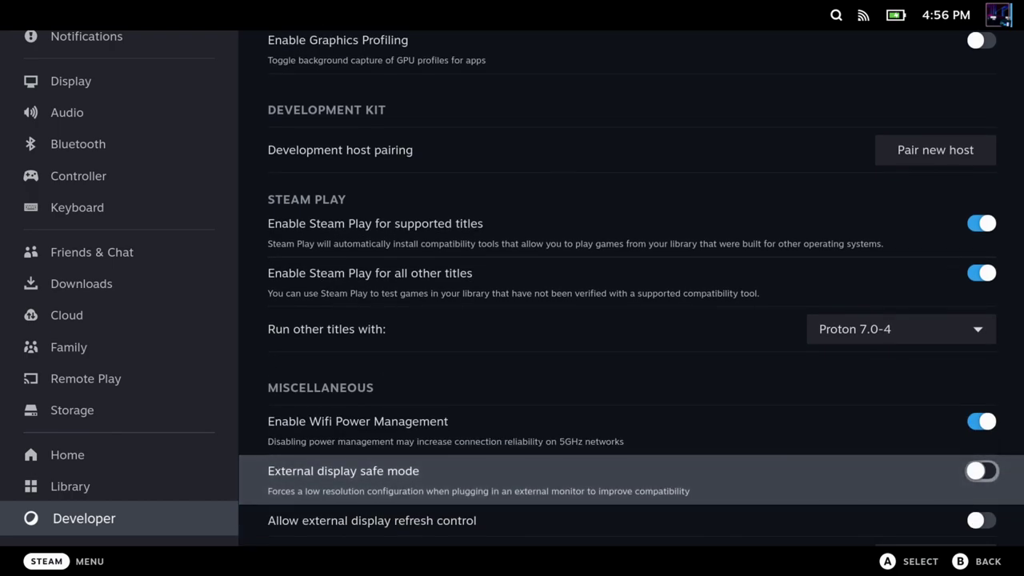
pyautogui.press('Down')
pyautogui.press('Down')
pyautogui.press('Down')
pyautogui.press('Down')
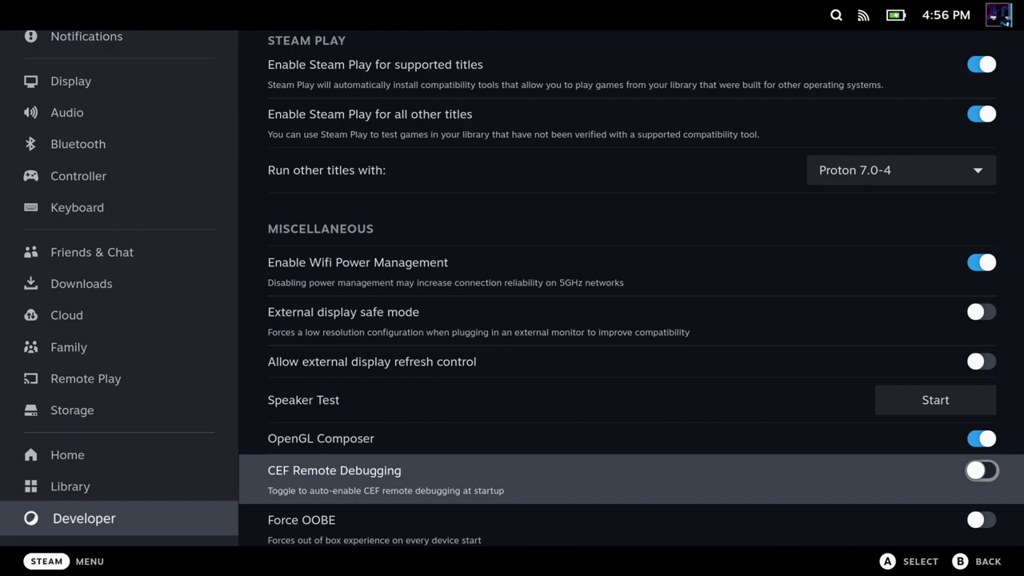
pyautogui.press('Return')
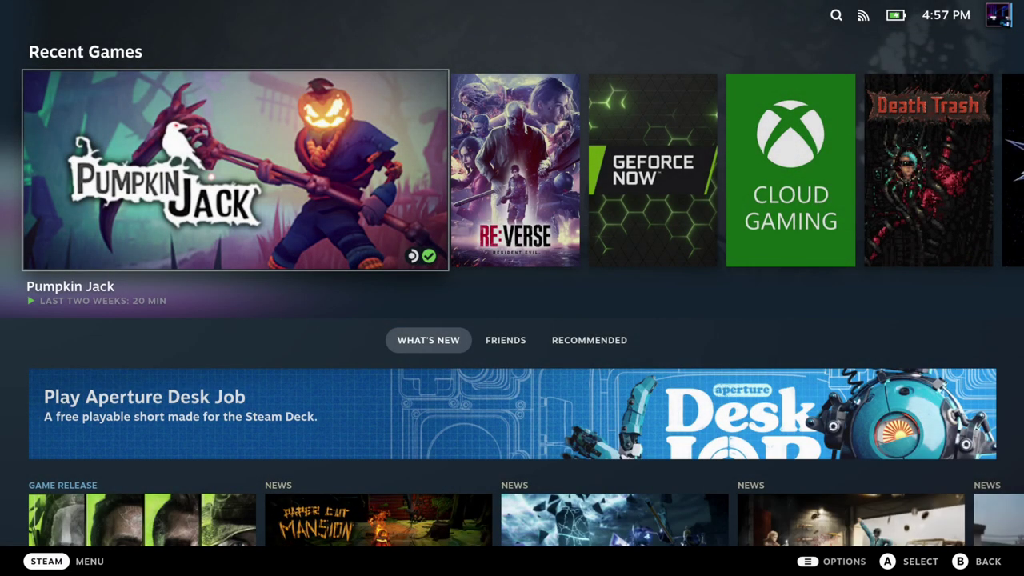
# Step: Switch from Gaming Mode to Desktop Mode through the Steam menu's Power options
pyautogui.press('super')
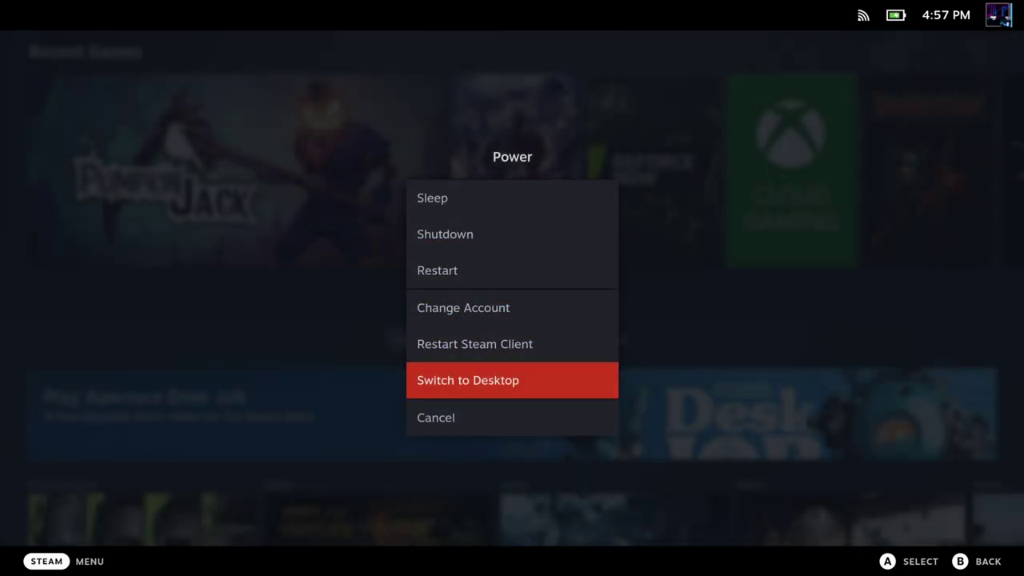
pyautogui.press('Return')
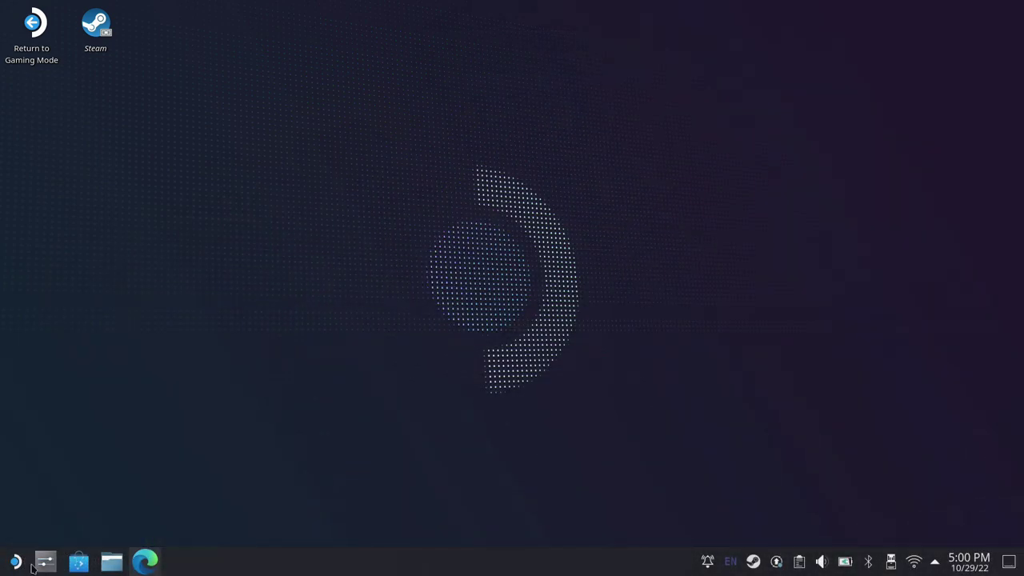
# Step: Open the Users page in System Settings and start a password change
pyautogui.click(50, 567)
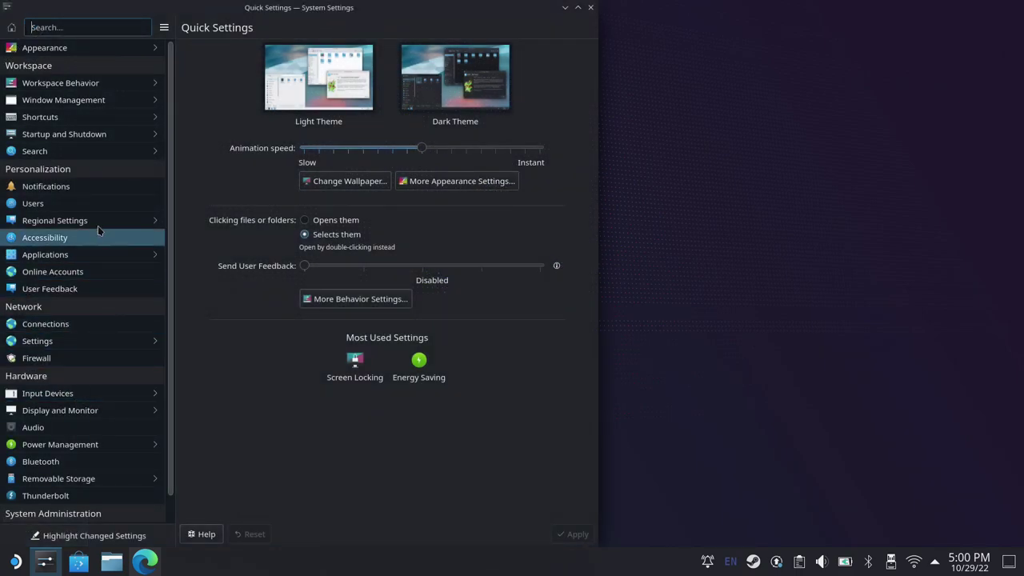
pyautogui.click(97, 205)
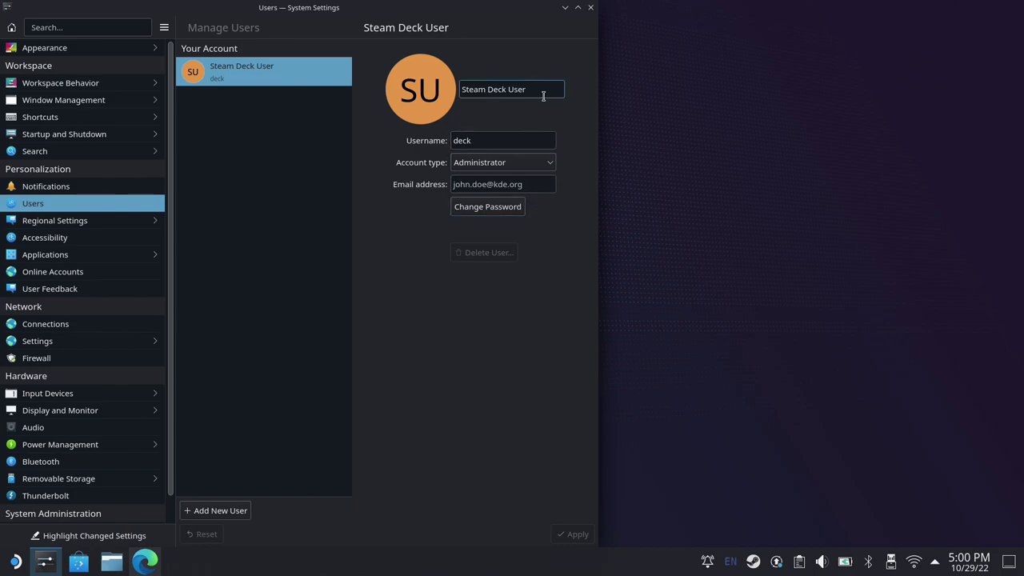
pyautogui.click(516, 210)
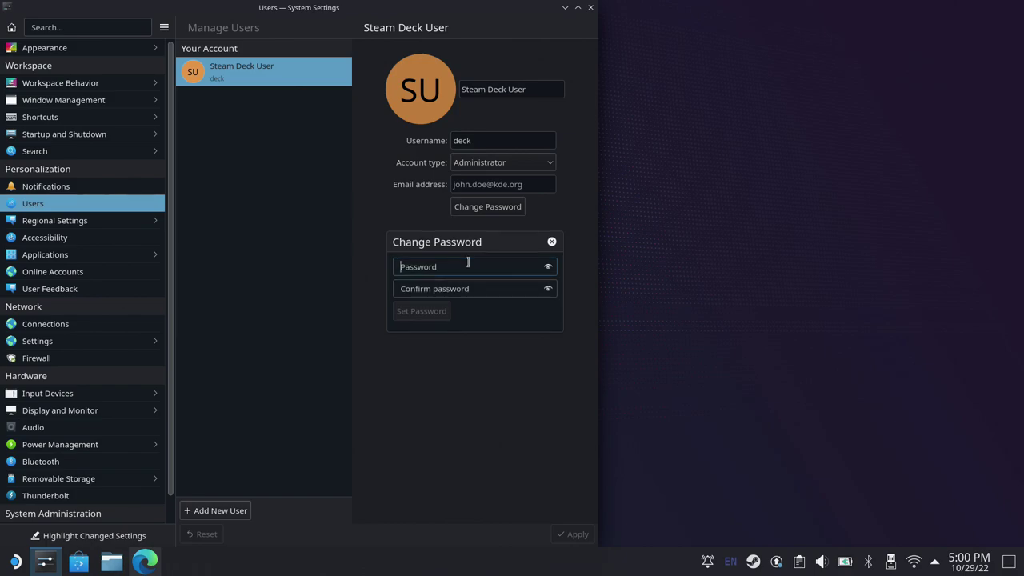
# Step: Enter and confirm the new account password, apply it, and leave the wallet password unchanged
pyautogui.write('deck')
pyautogui.click(487, 289)
pyautogui.write('deck1')
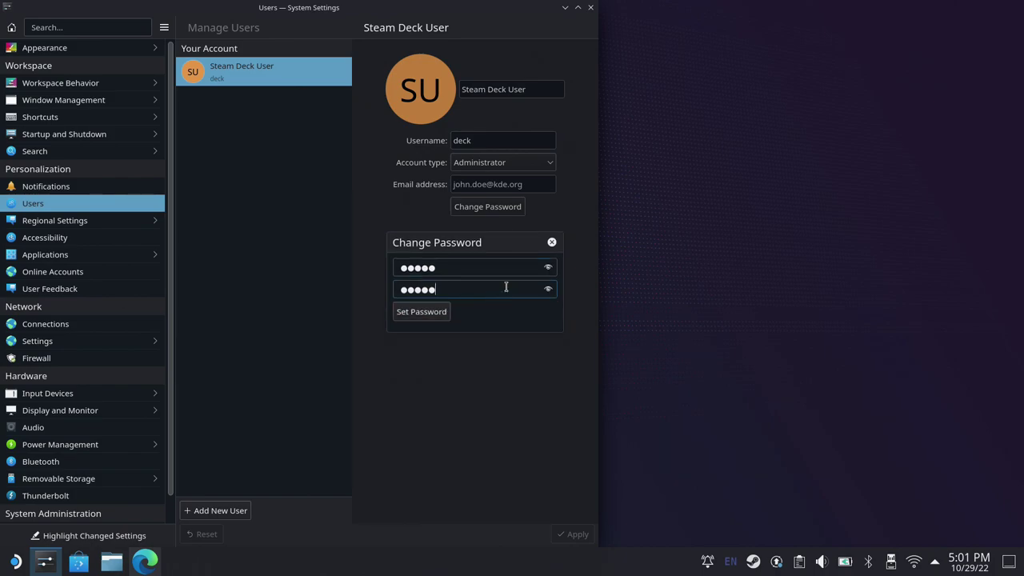
pyautogui.click(548, 267)
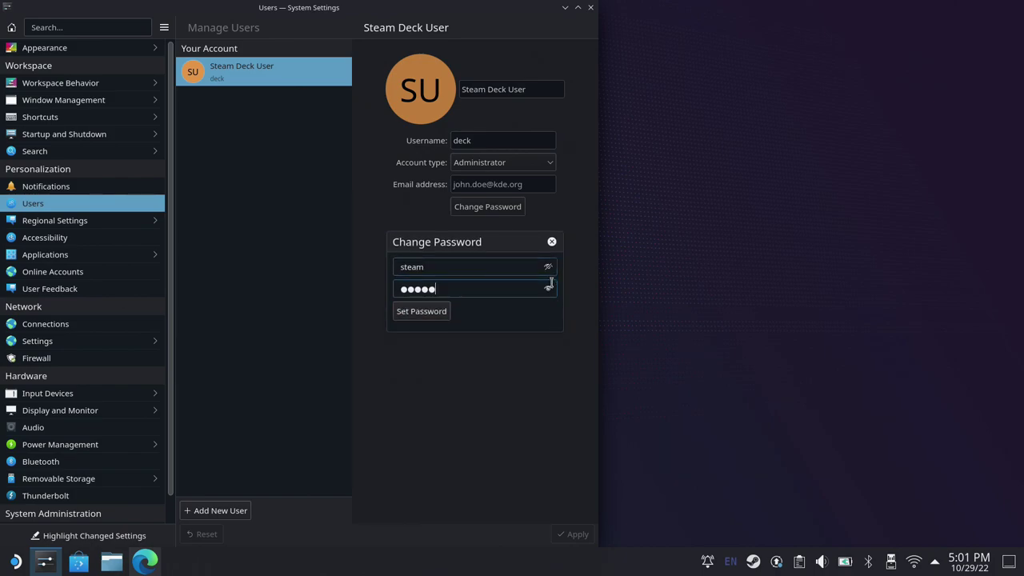
pyautogui.click(548, 289)
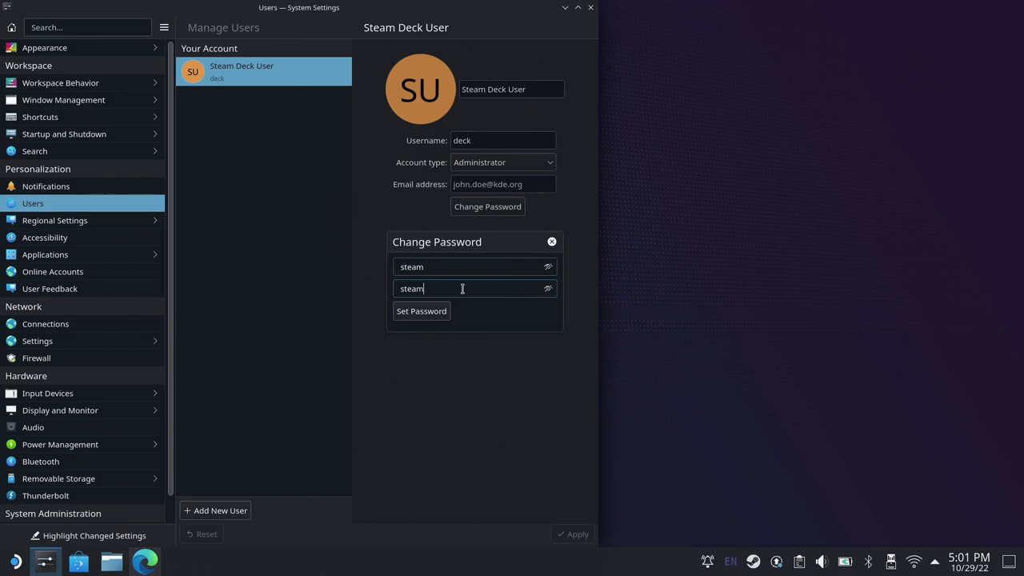
pyautogui.click(424, 315)
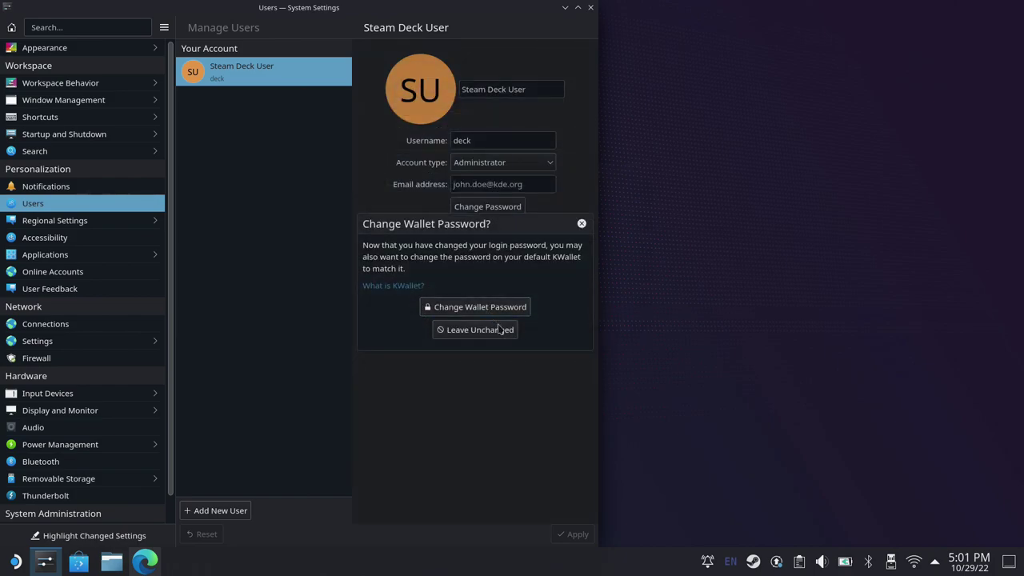
pyautogui.click(582, 224)
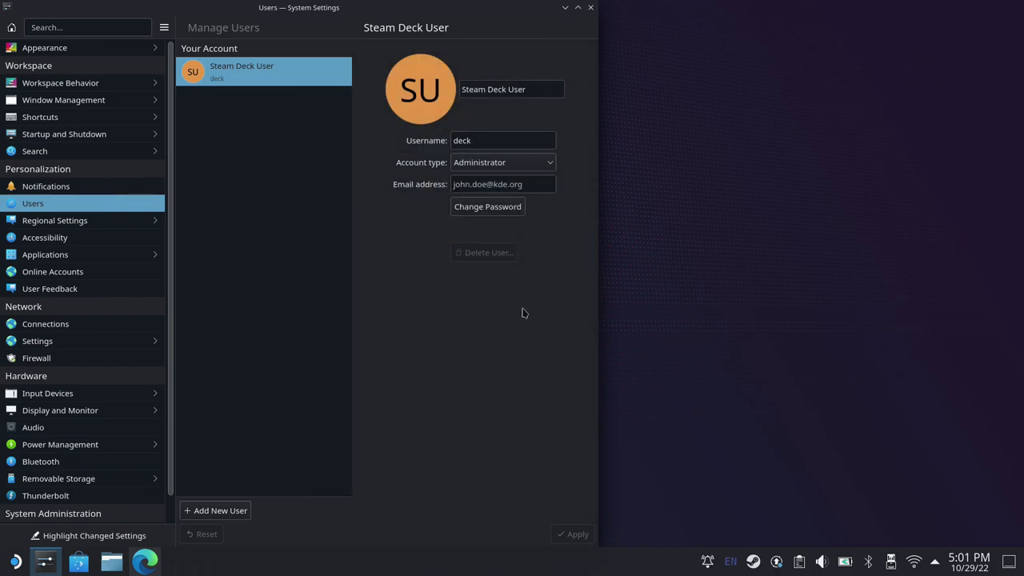
# Step: Close System Settings and scroll Edge's decky-loader README down to Installation
pyautogui.click(592, 8)
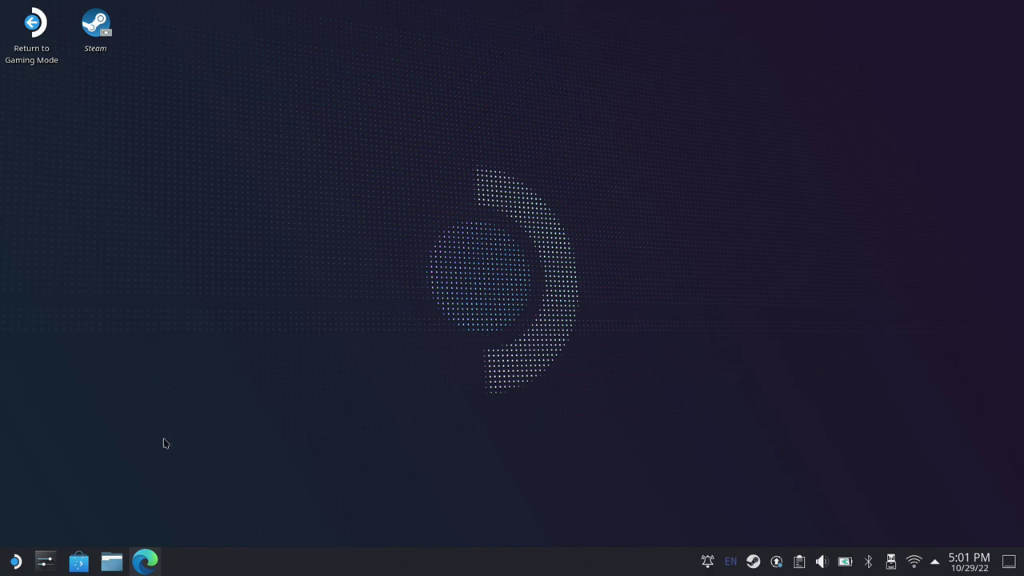
pyautogui.click(146, 561)
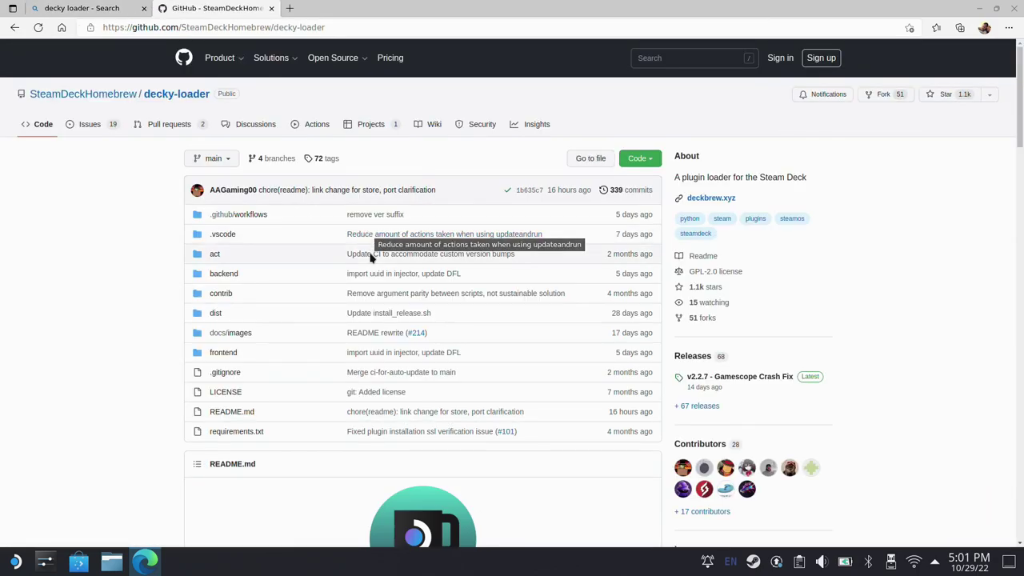
pyautogui.scroll(-5, 382, 314)
pyautogui.scroll(-6, 384, 320)
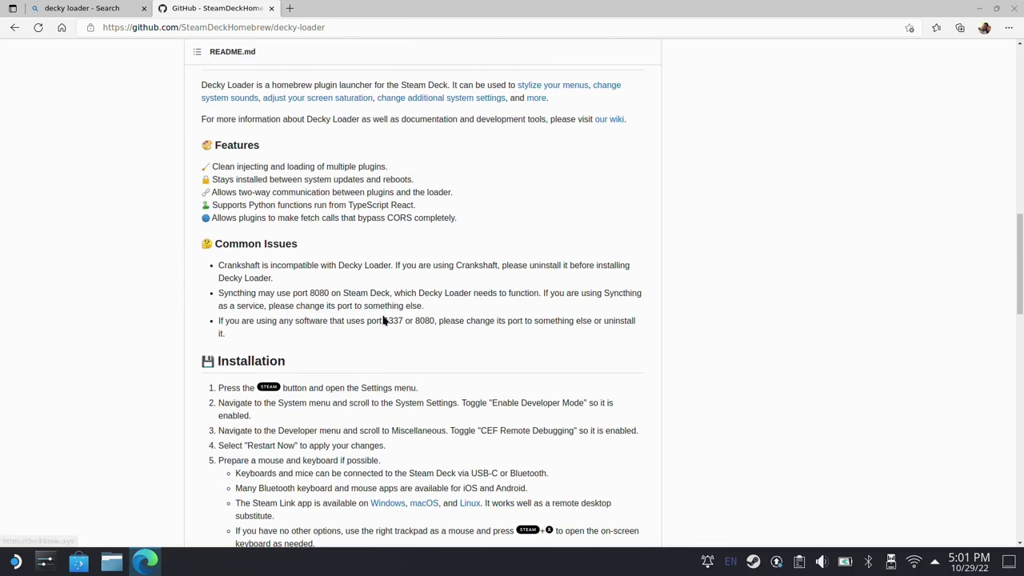
pyautogui.scroll(-3, 384, 320)
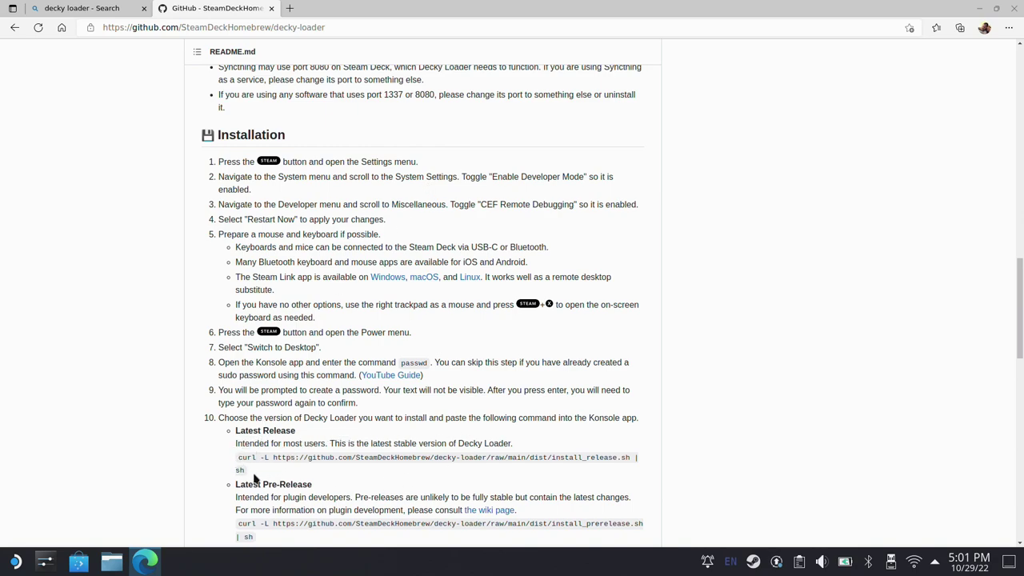
# Step: Select and copy the Latest Release curl install command
pyautogui.moveTo(245, 473); pyautogui.dragTo(237, 469)
pyautogui.tripleClick(238, 470)
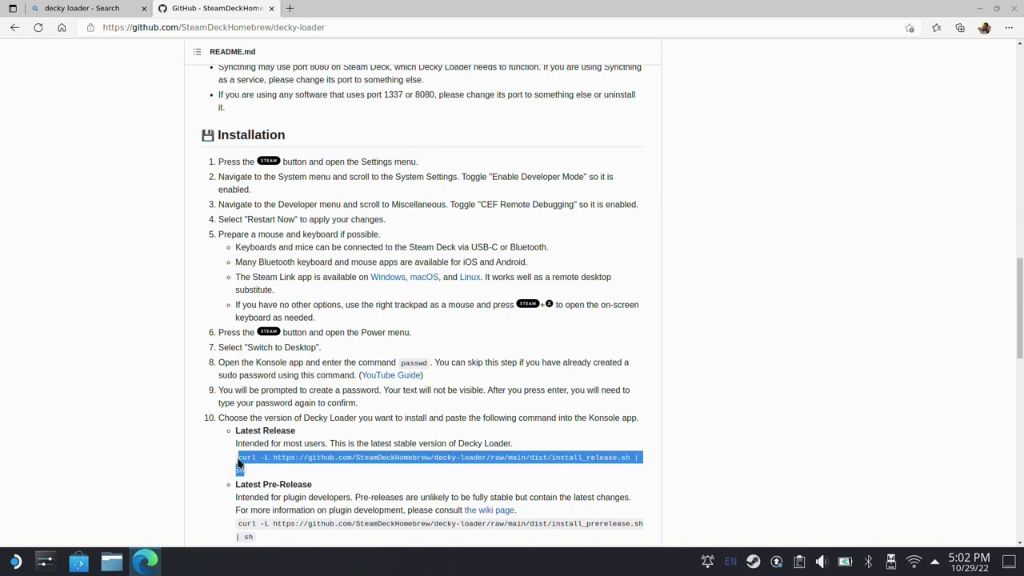
pyautogui.rightClick(244, 463)
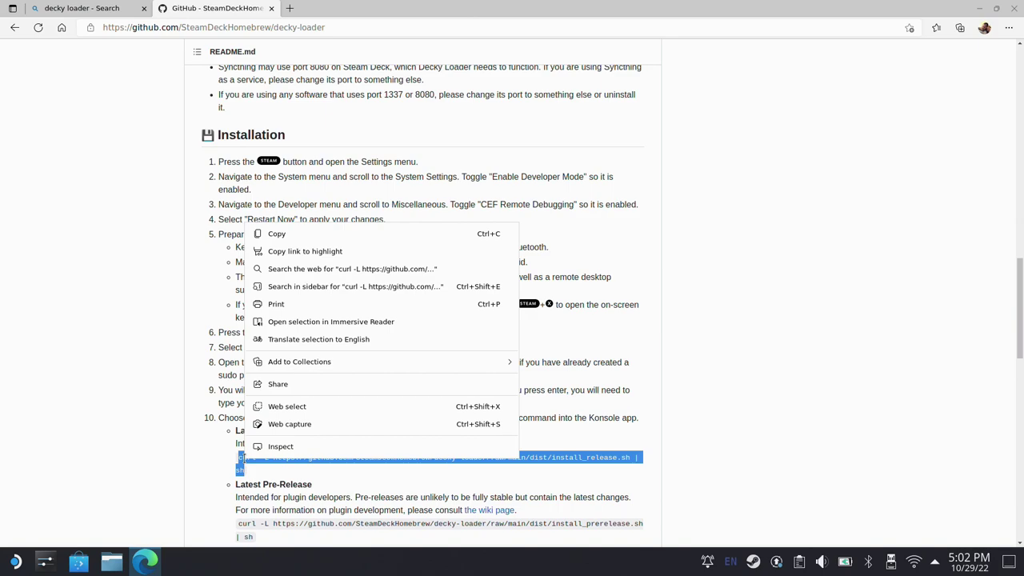
pyautogui.click(292, 232)
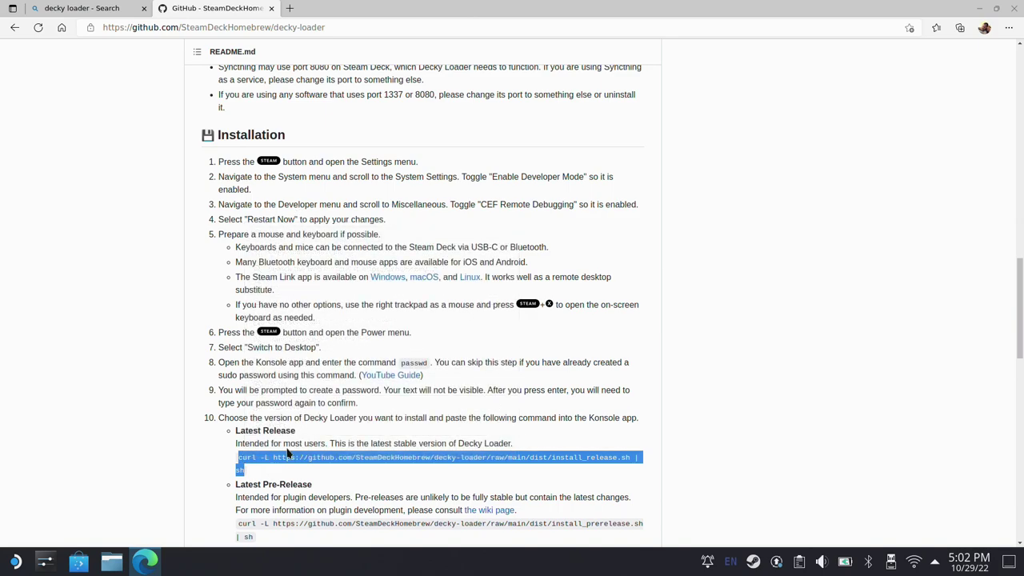
pyautogui.scroll(-5, 288, 454)
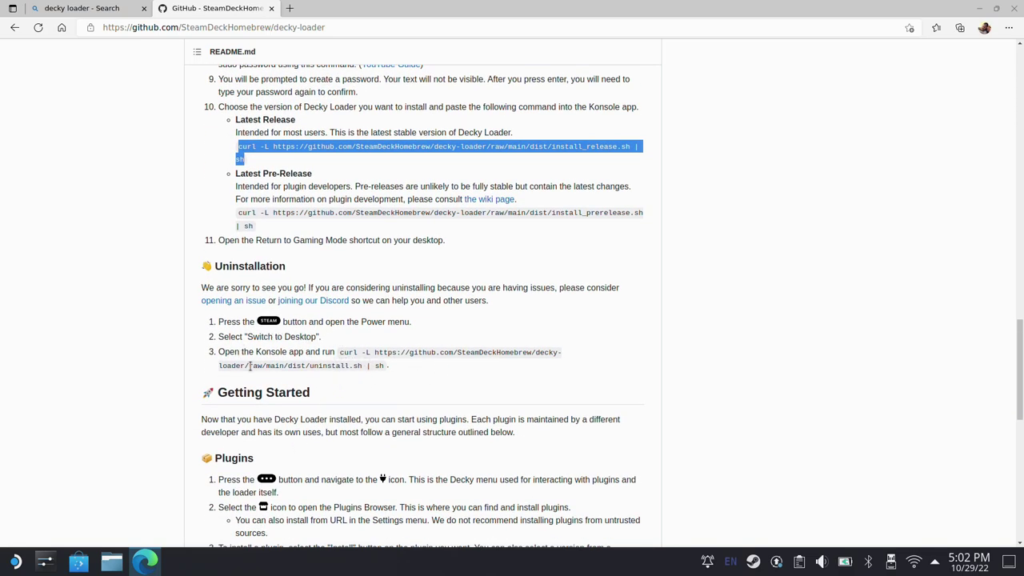
pyautogui.scroll(3, 256, 389)
# Step: Minimize Edge and find Konsole in the launcher's All Applications list
pyautogui.click(978, 8)
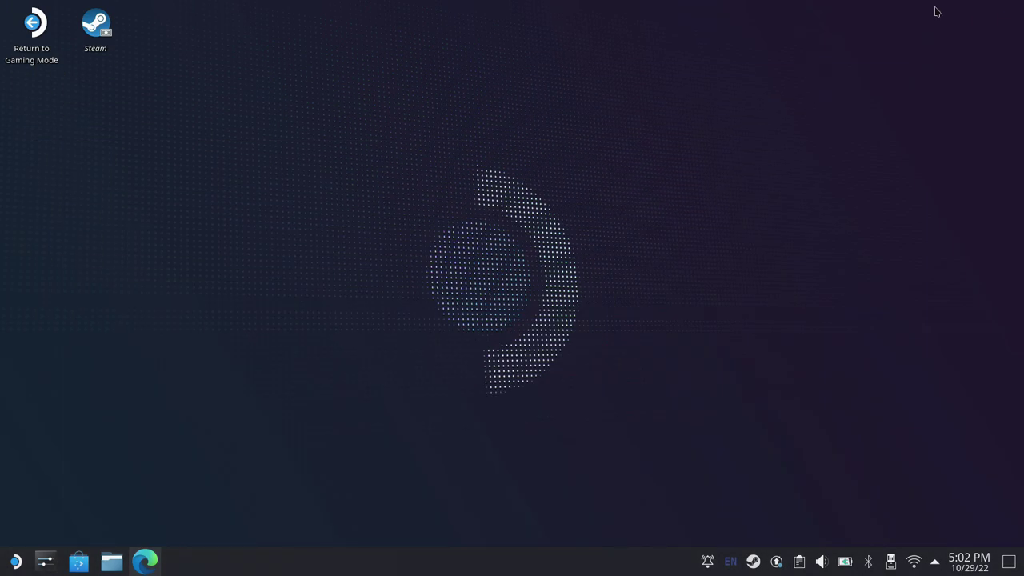
pyautogui.click(15, 562)
pyautogui.moveTo(67, 326)
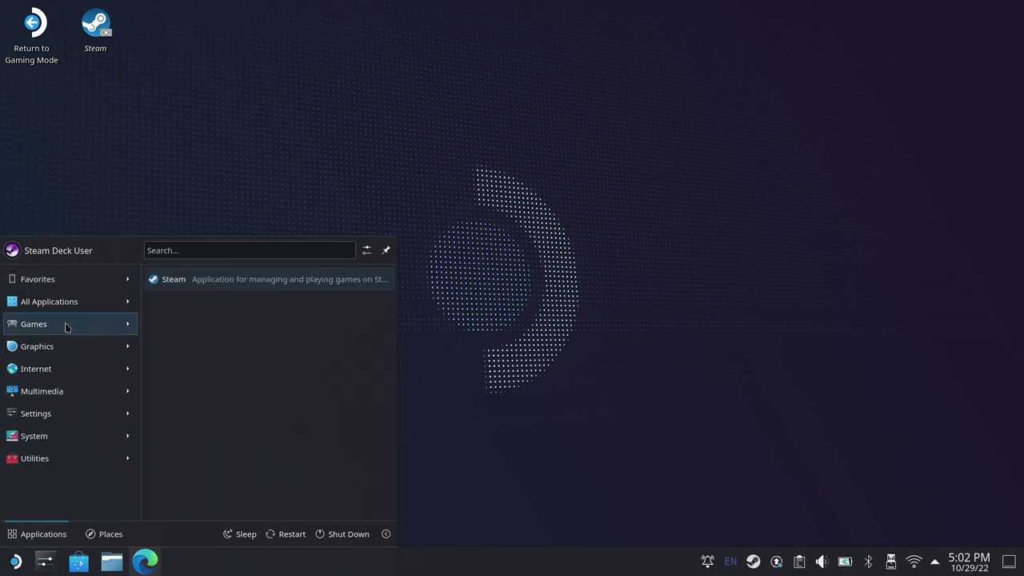
pyautogui.moveTo(70, 306)
pyautogui.scroll(-2, 227, 441)
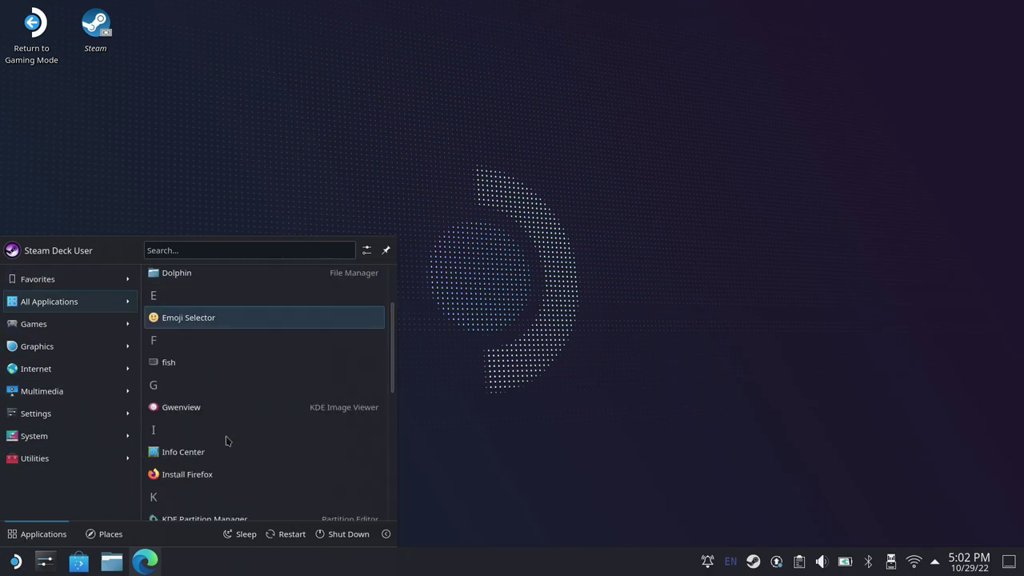
pyautogui.scroll(-1, 226, 441)
# Step: Maximize Konsole, paste the curl command, and enter the sudo password to install Decky Loader v2.2.7
pyautogui.click(214, 449)
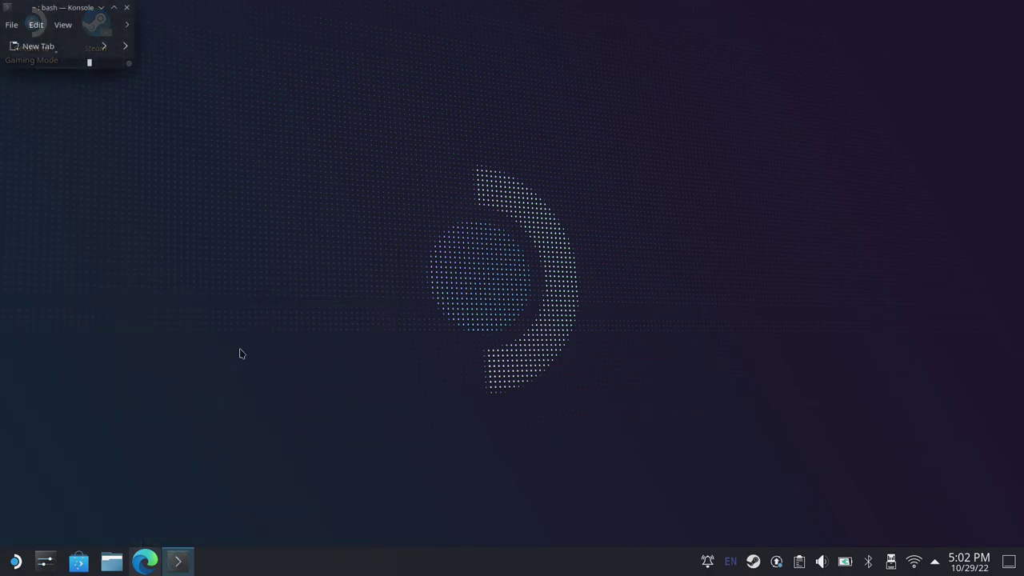
pyautogui.click(114, 7)
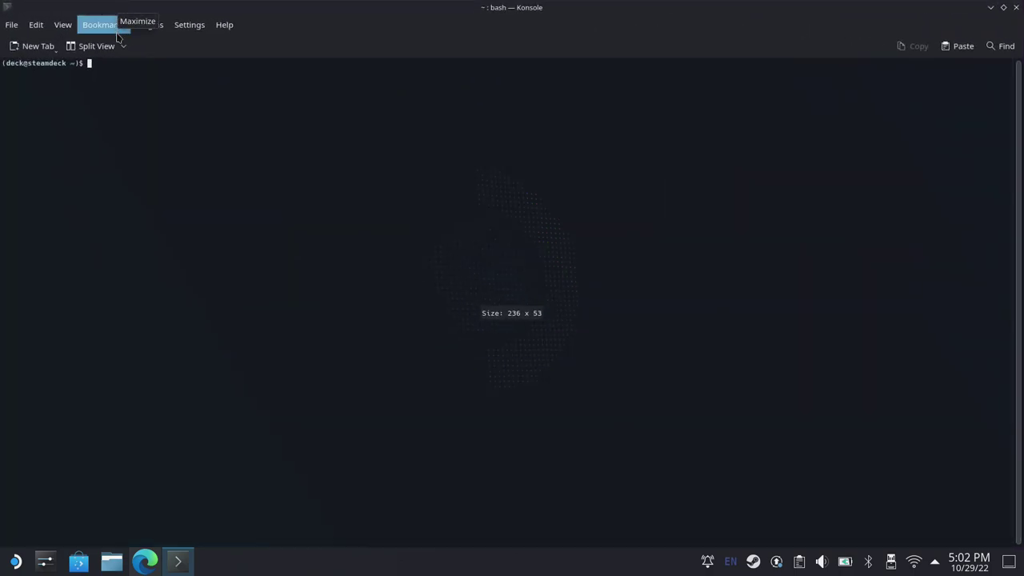
pyautogui.rightClick(103, 69)
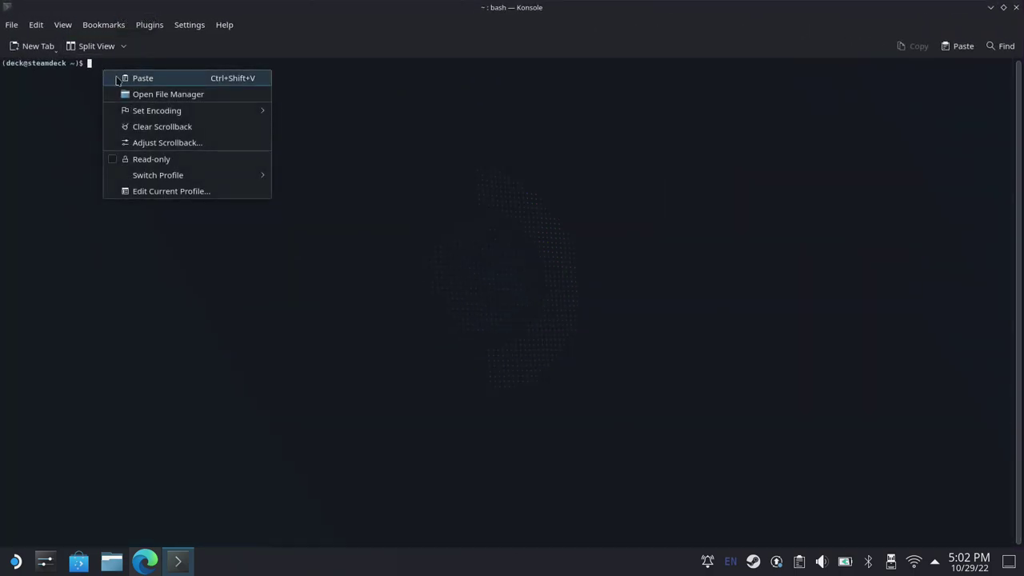
pyautogui.click(117, 77)
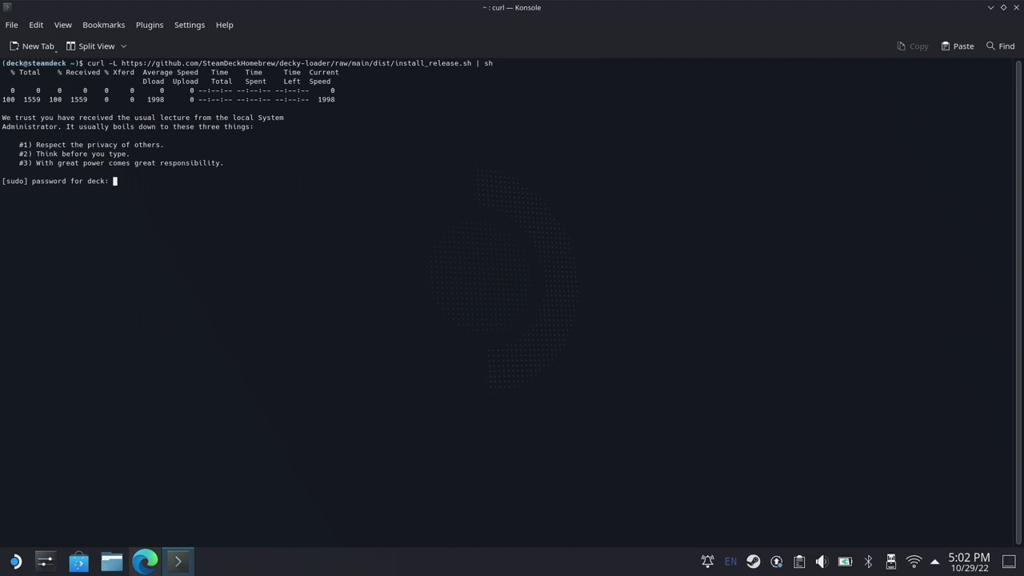
pyautogui.press('Return')
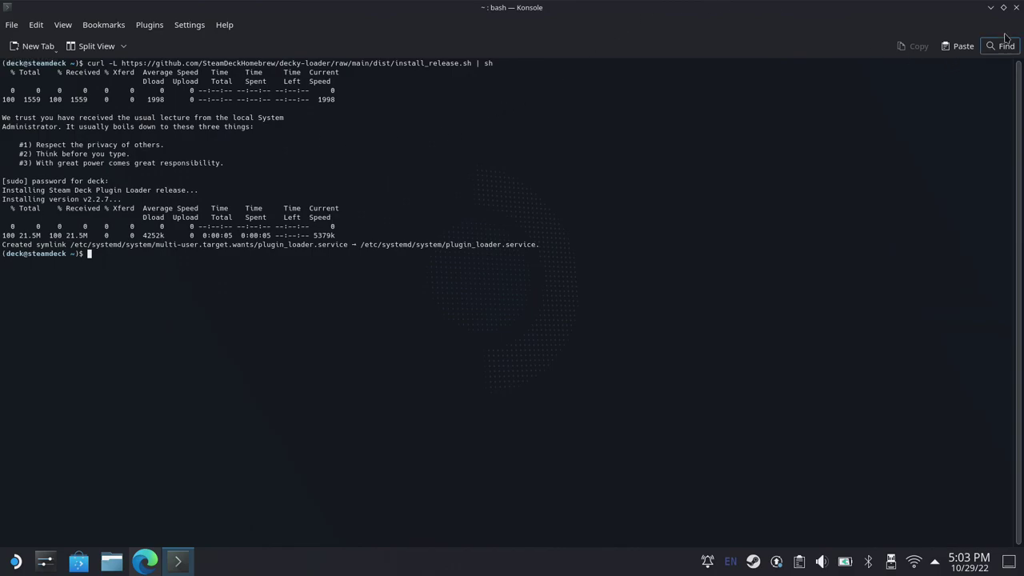
# Step: Close Konsole and Edge, then restart the Steam Deck from the application launcher
pyautogui.click(1017, 7)
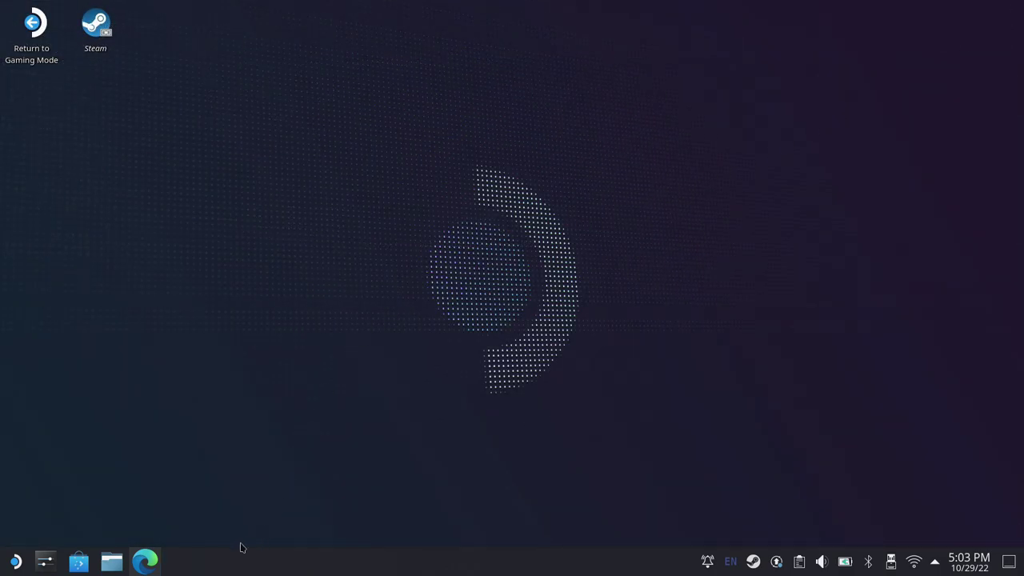
pyautogui.click(145, 561)
pyautogui.click(1017, 7)
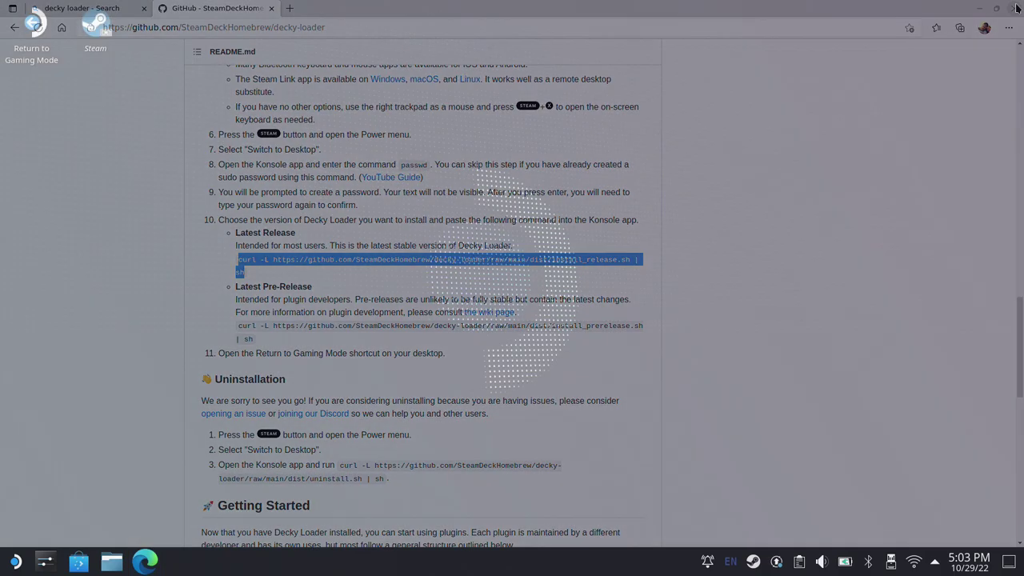
pyautogui.click(8, 567)
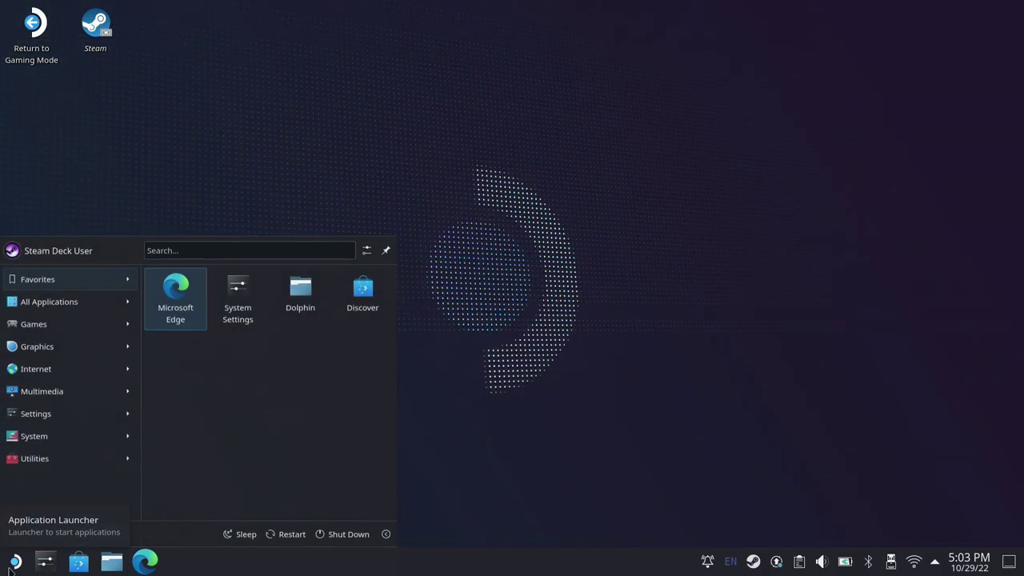
pyautogui.click(291, 535)
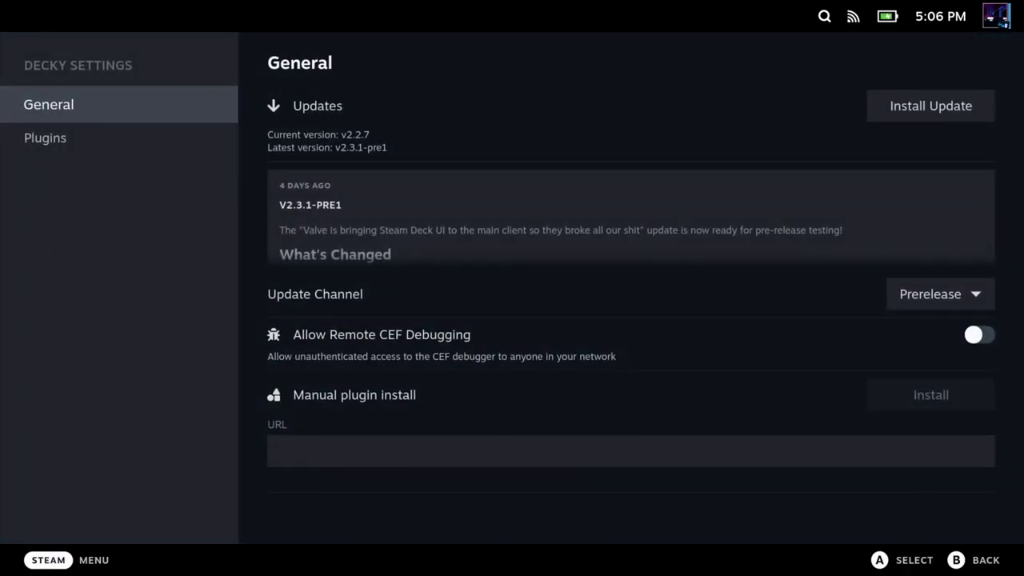
# Step: Install the v2.3.1-pre1 Decky Loader update from the Updates section of Decky Settings
pyautogui.press('Right')
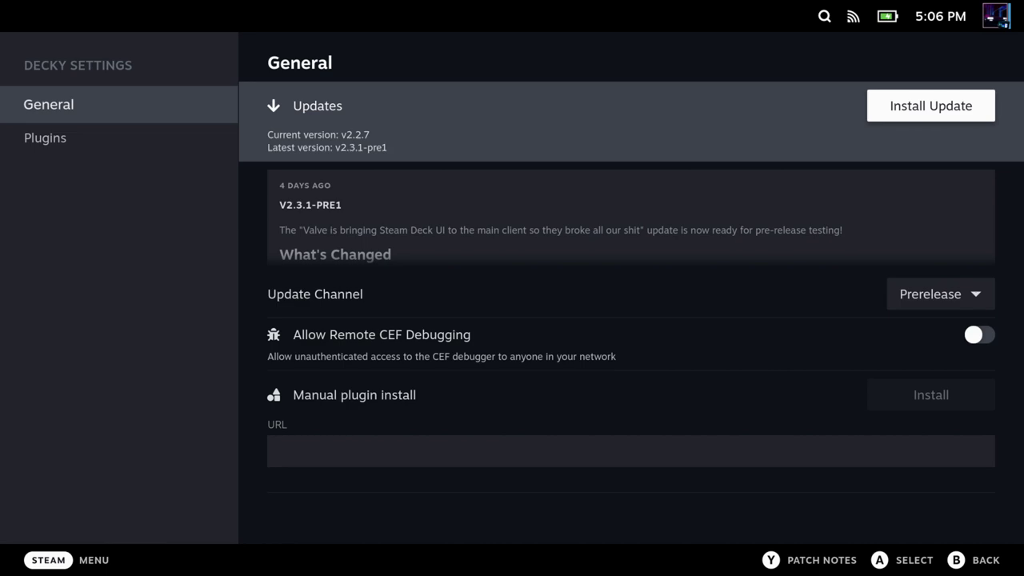
pyautogui.press('Return')
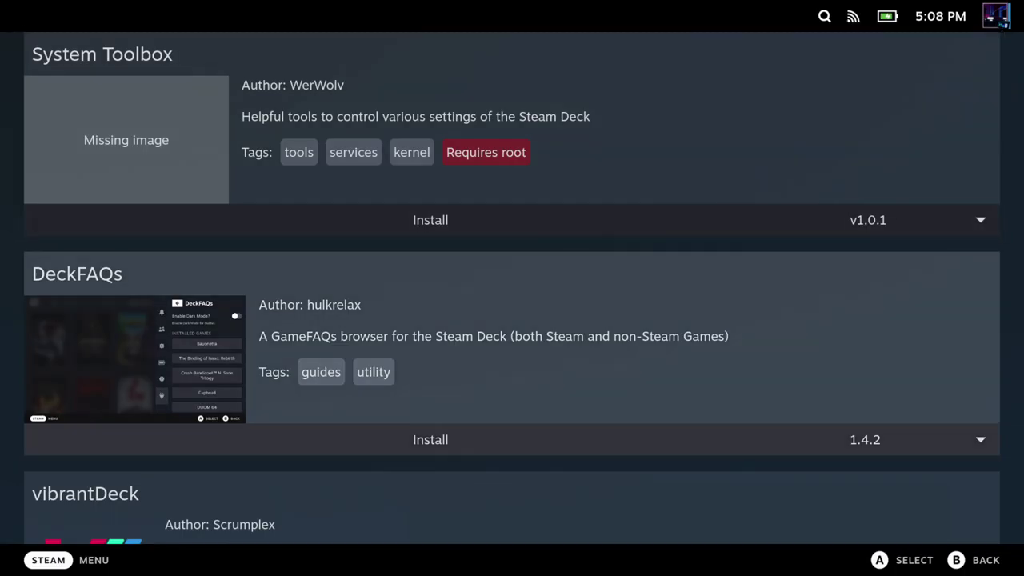
pyautogui.press('Down')
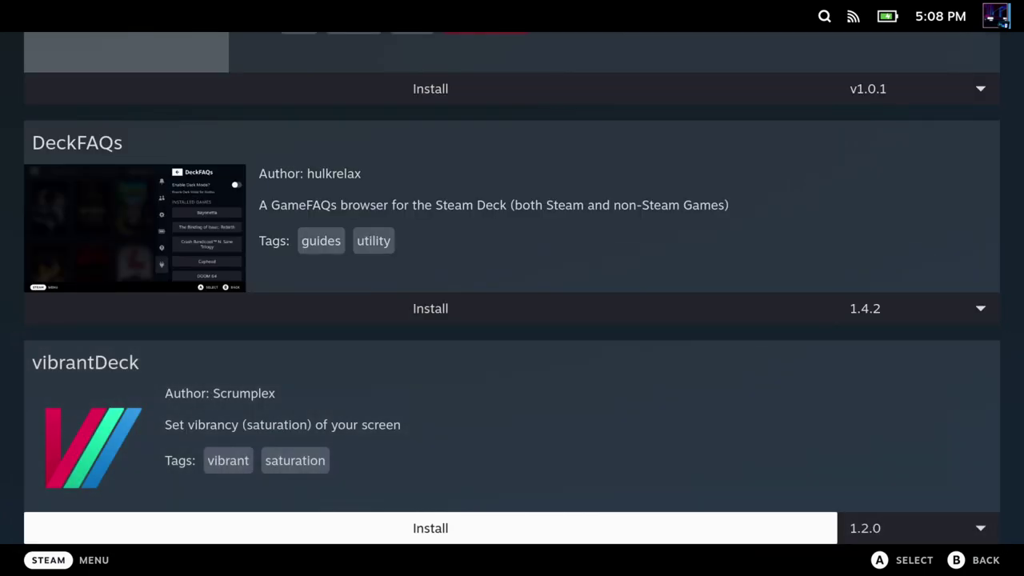
# Step: Install and confirm vibrantDeck version 1.2.0 from the plugin store
pyautogui.press('Right')
pyautogui.press('Left')
pyautogui.press('Return')
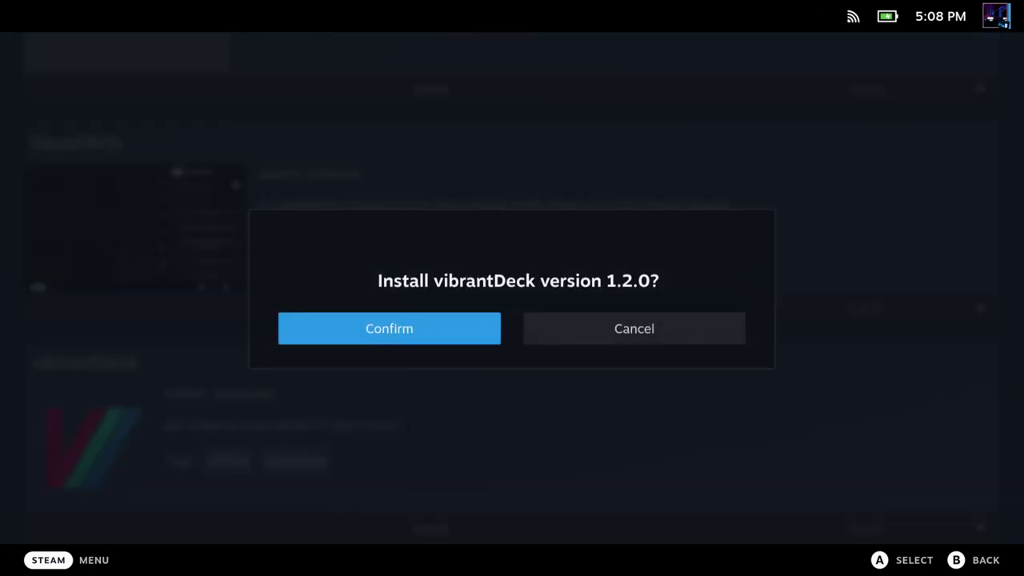
pyautogui.press('Return')
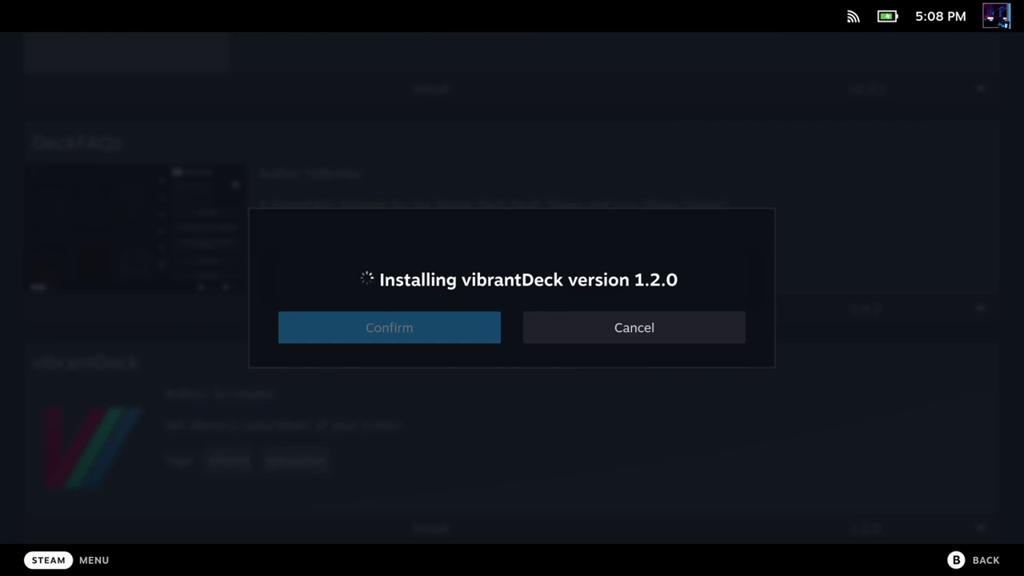
# Step: Check that vibrantDeck appears in the Decky menu, then return to the store at Fantastic
pyautogui.hotkey('ctrl', '2')
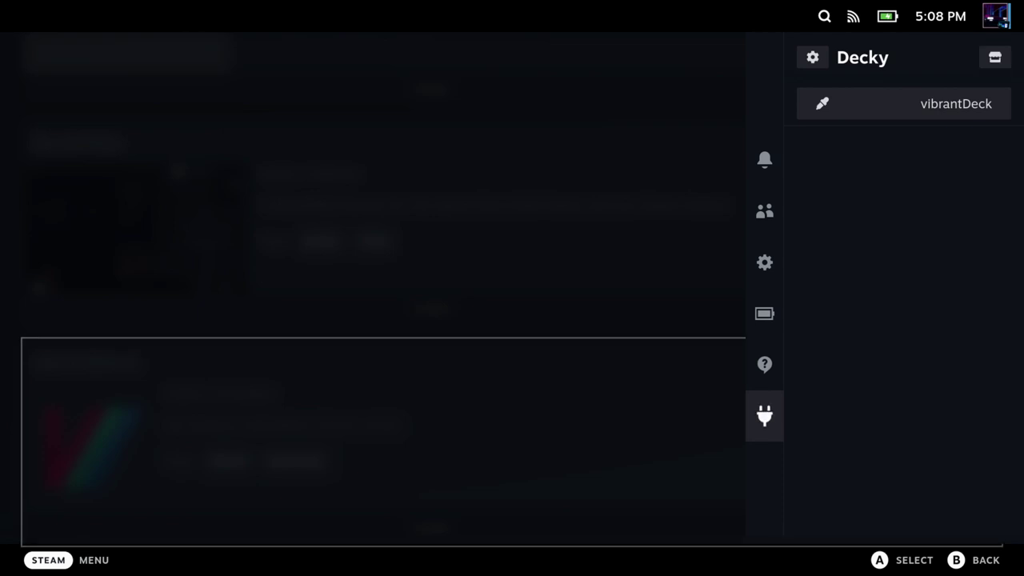
pyautogui.press('Escape')
pyautogui.press('Down')
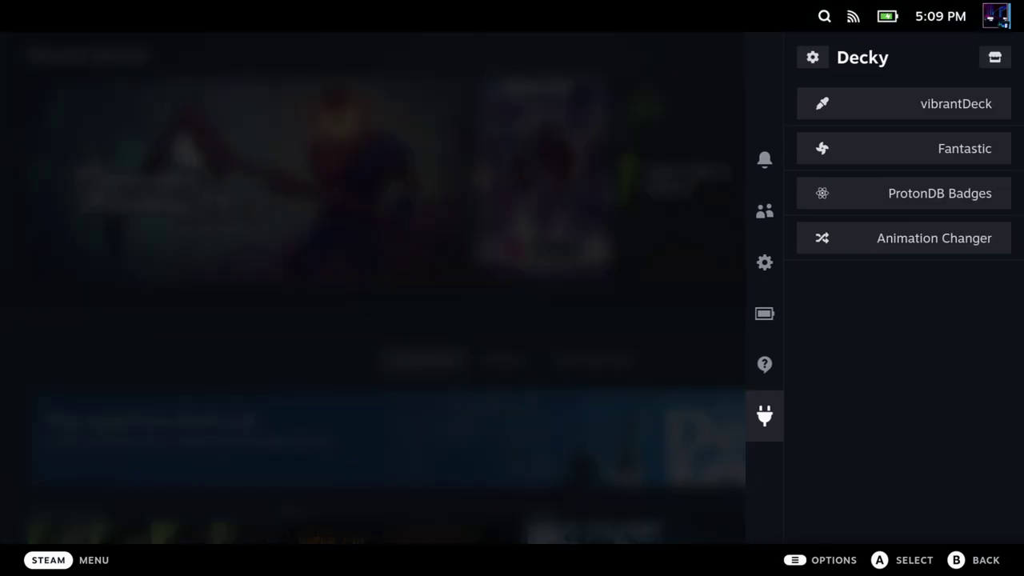
# Step: Open the Fantastic plugin's settings from the Decky installed-plugin list
pyautogui.press('Right')
pyautogui.press('Down')
pyautogui.press('Down')
pyautogui.press('Down')
pyautogui.press('Down')
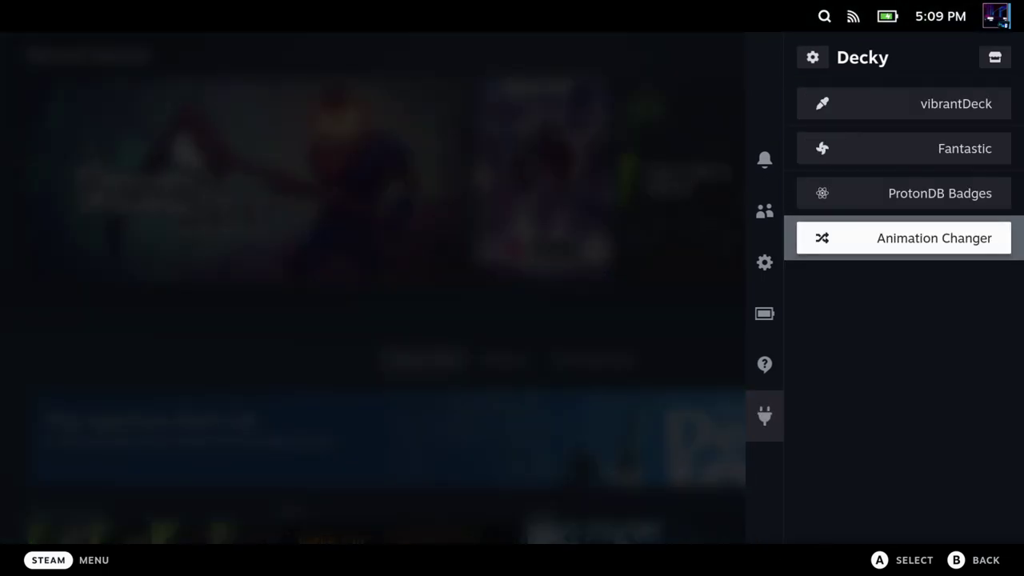
pyautogui.press('Up')
pyautogui.press('Up')
pyautogui.press('Up')
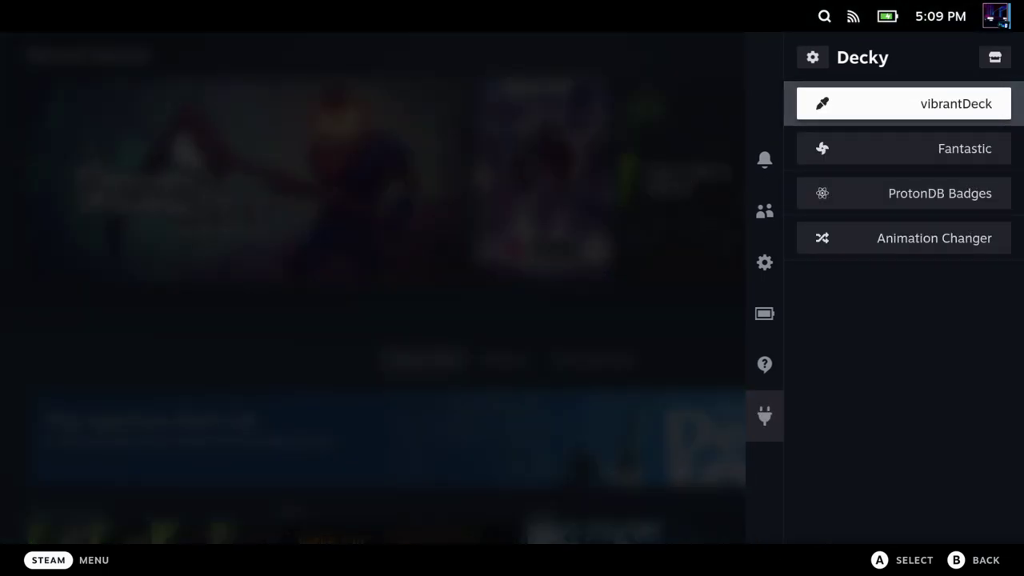
pyautogui.press('Down')
pyautogui.press('Return')
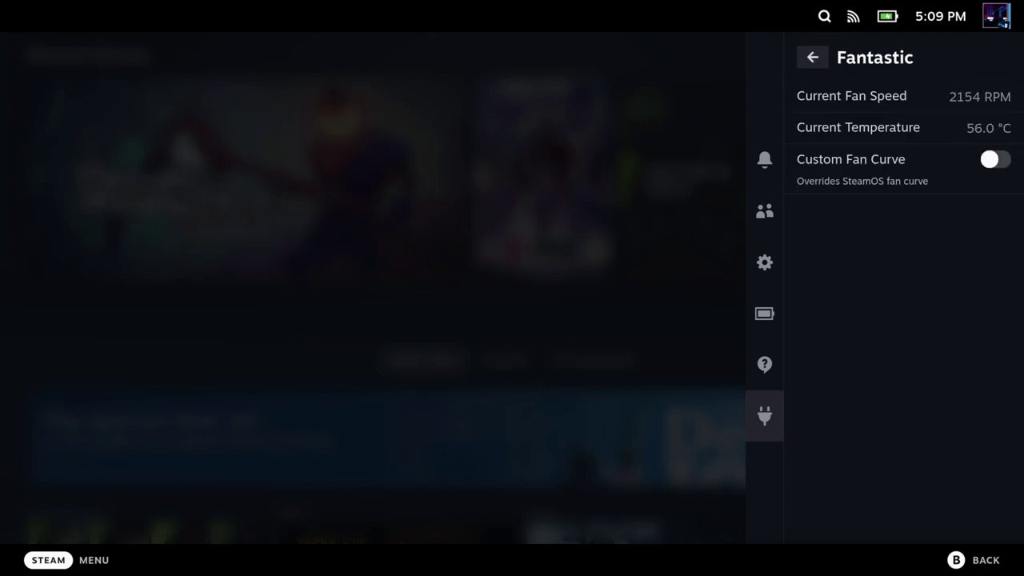
# Step: Add lower-left and upper-right points to the custom fan curve and enable Linear Interpolation
pyautogui.press('Up')
pyautogui.press('Down')
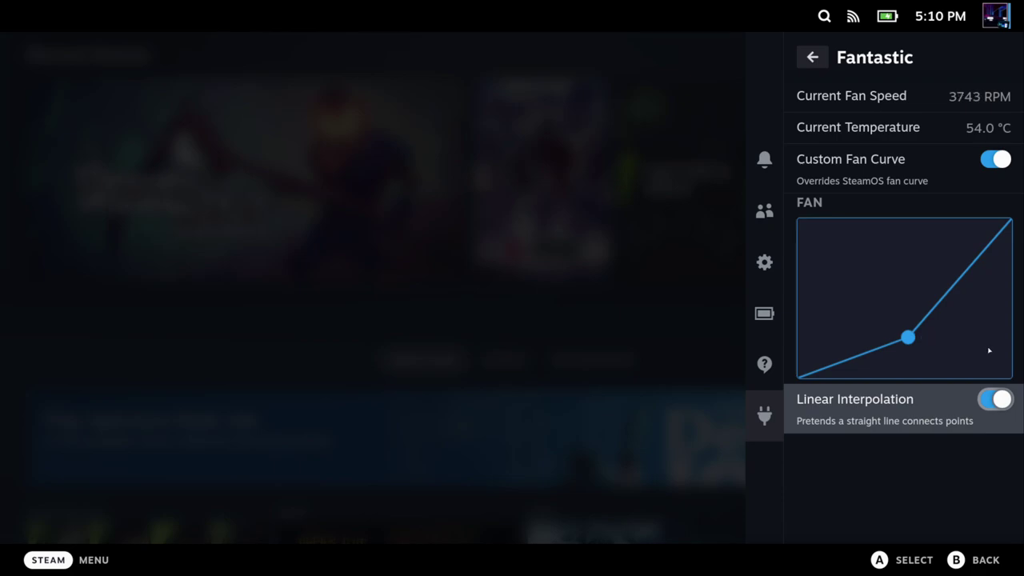
pyautogui.click(817, 352)
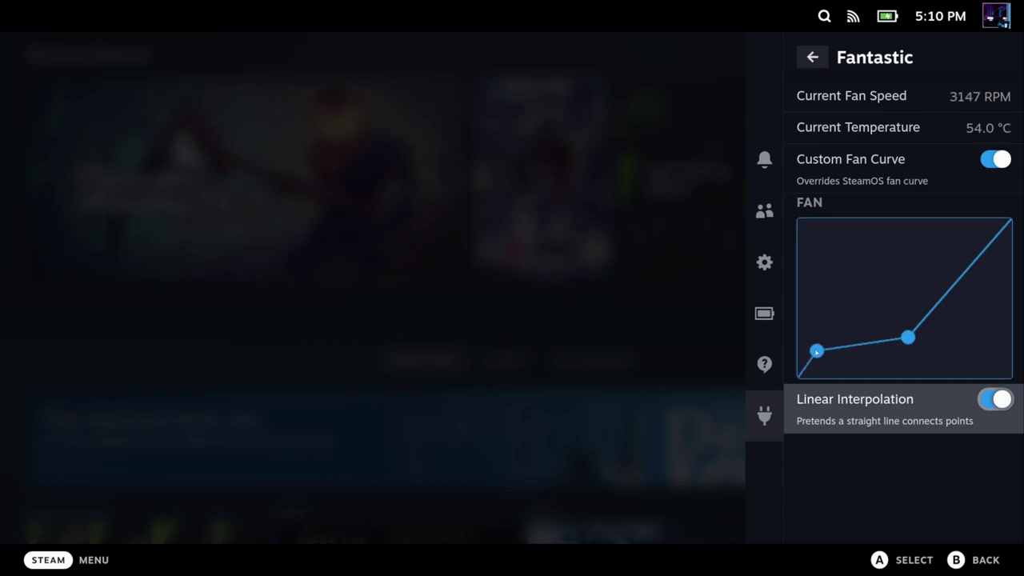
pyautogui.click(965, 241)
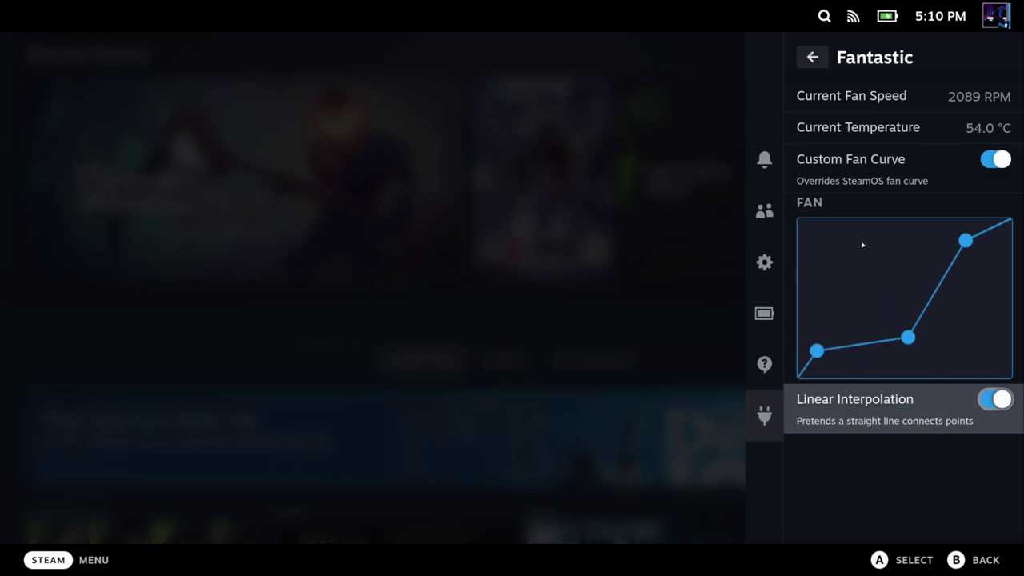
pyautogui.click(1000, 403)
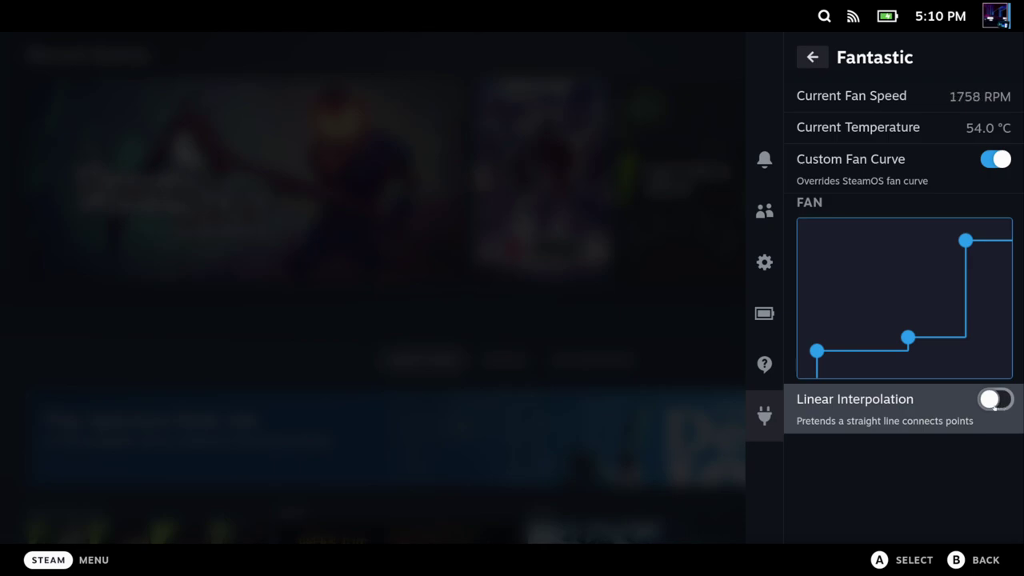
pyautogui.click(993, 405)
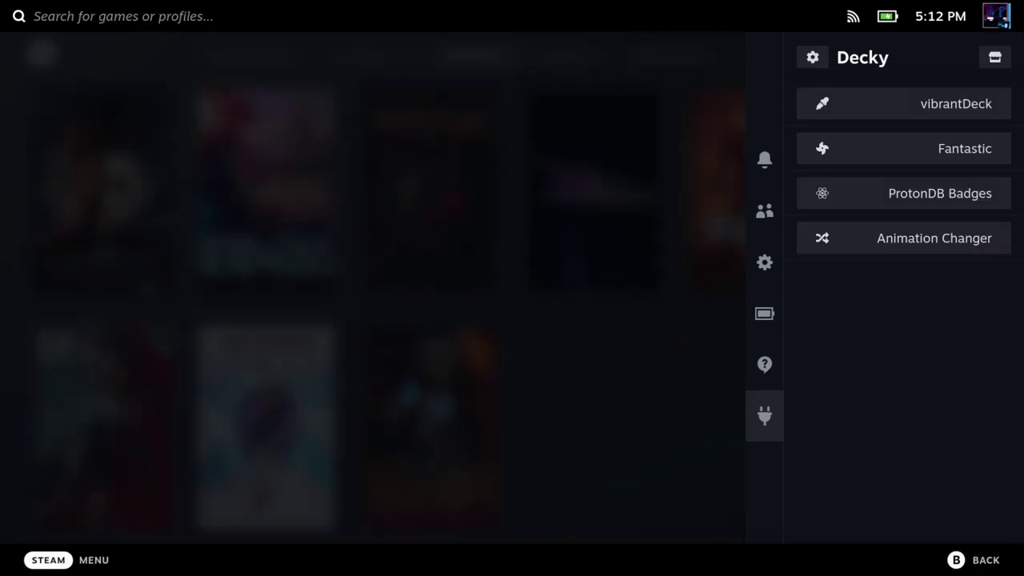
# Step: Open ProtonDB Badges and keep the badge size at Regular
pyautogui.press('Down')
pyautogui.press('Down')
pyautogui.press('Down')
pyautogui.press('Return')
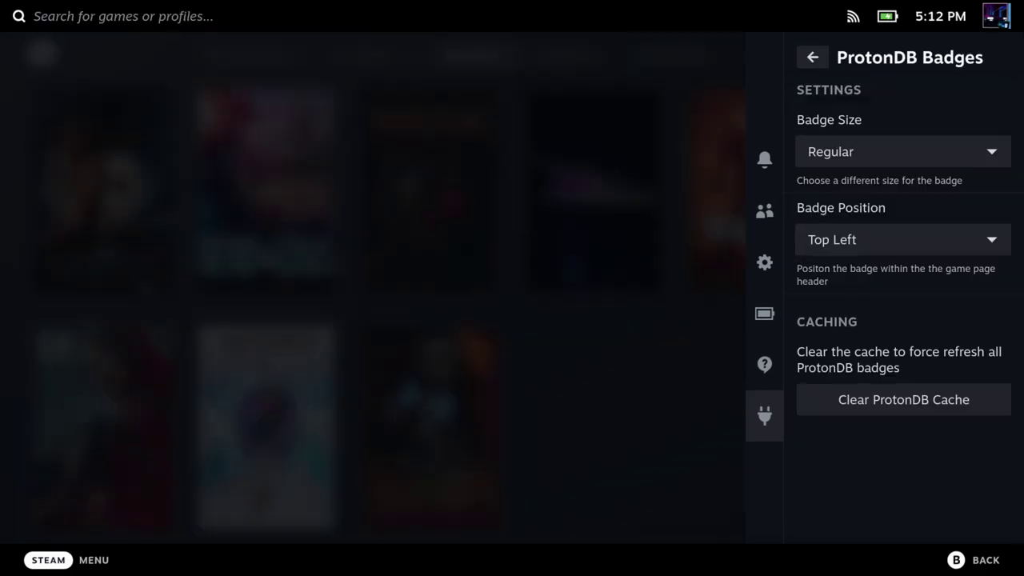
pyautogui.press('Down')
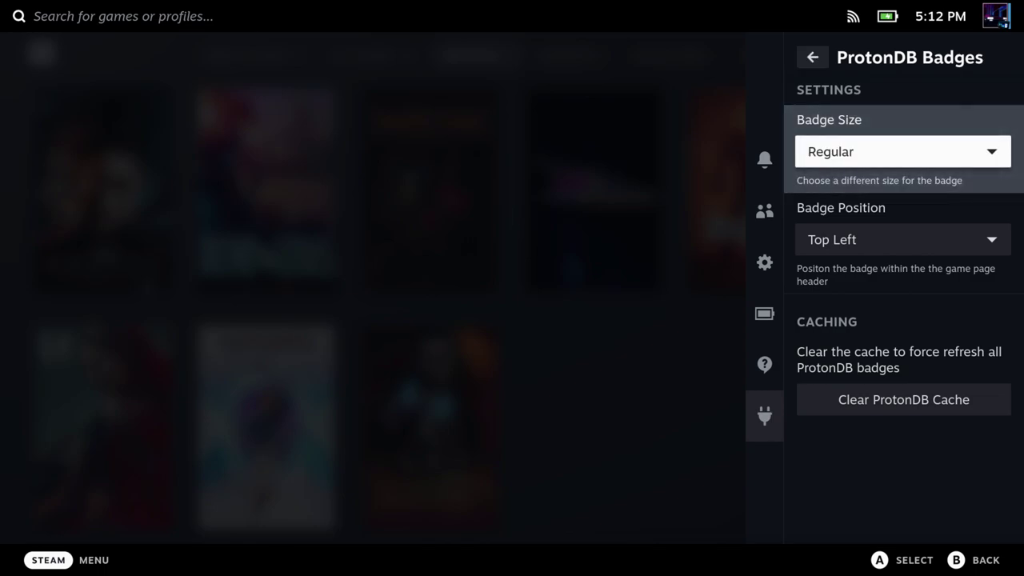
pyautogui.press('Return')
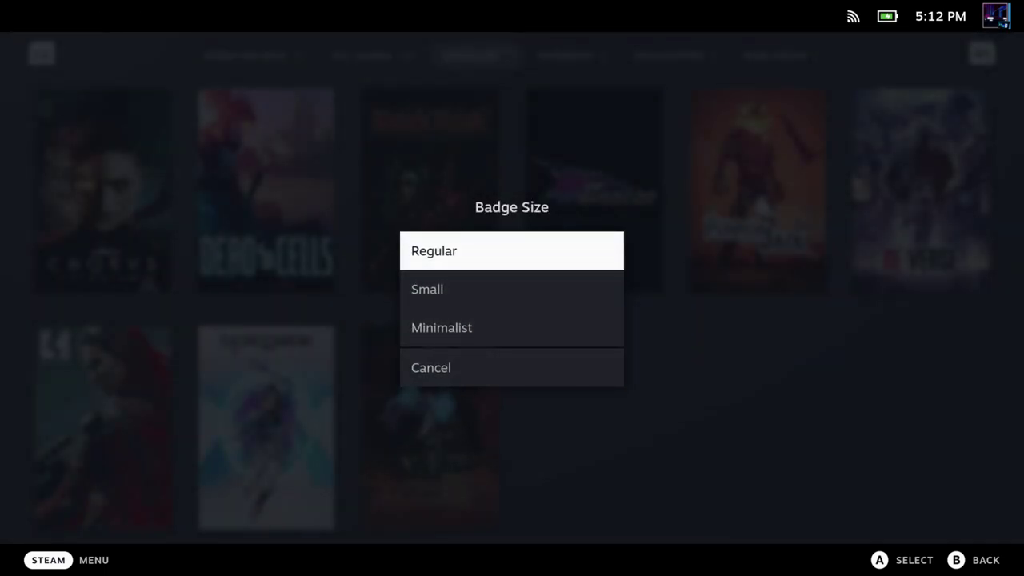
pyautogui.press('Return')
# Step: Keep the badge position at Top Left and return to the Decky plugin list
pyautogui.press('Down')
pyautogui.press('Return')
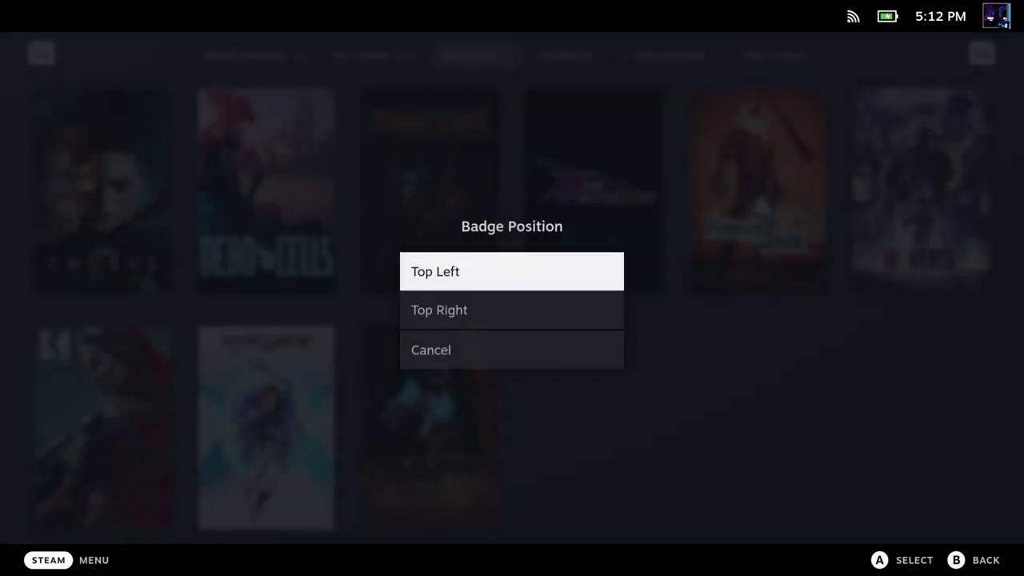
pyautogui.press('Return')
pyautogui.press('Down')
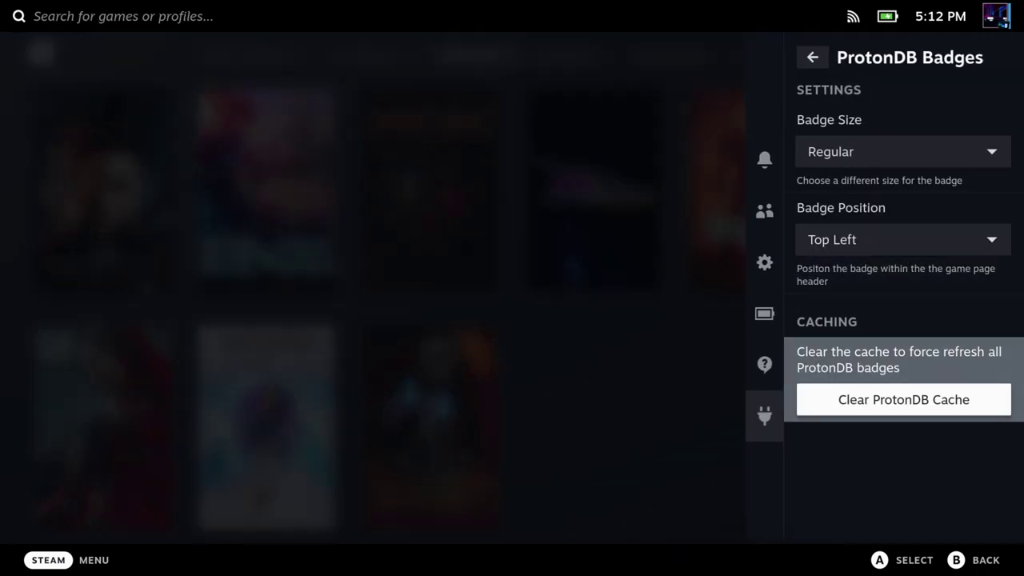
pyautogui.press('Up')
pyautogui.press('Up')
pyautogui.press('Up')
pyautogui.press('Return')
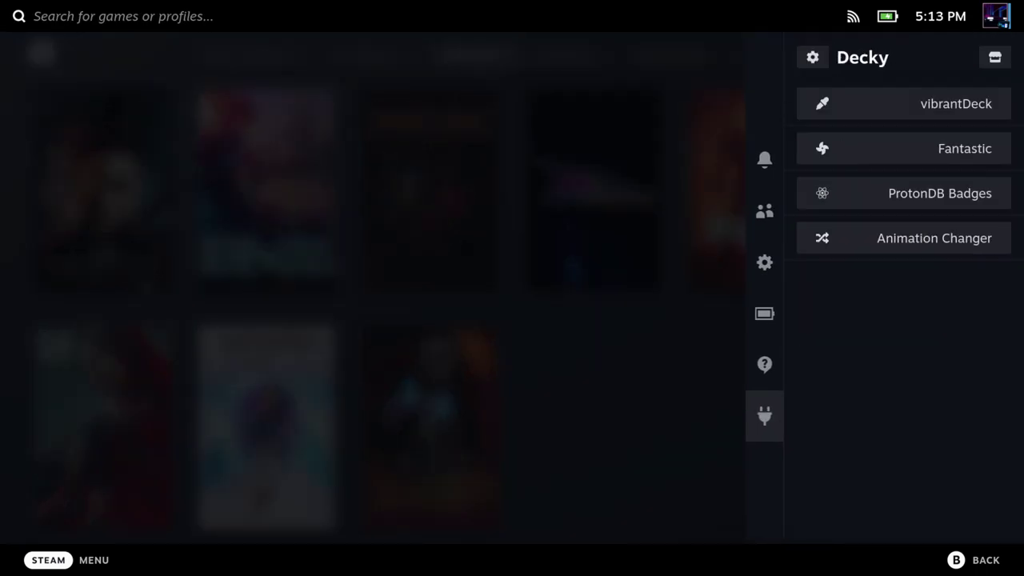
# Step: View the PLATINUM ProtonDB reports page for Chorus
pyautogui.press('Escape')
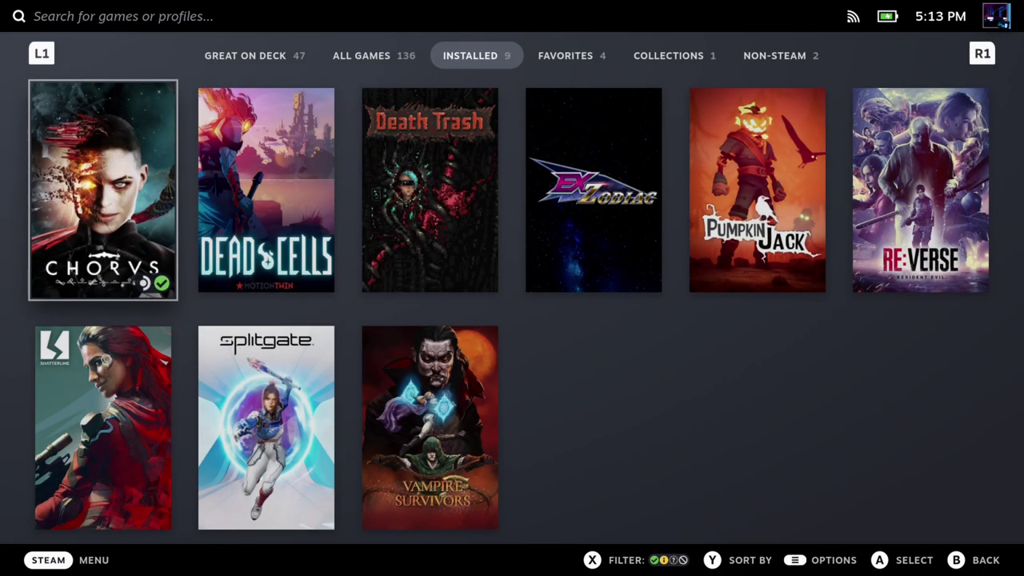
pyautogui.press('Return')
pyautogui.press('Down')
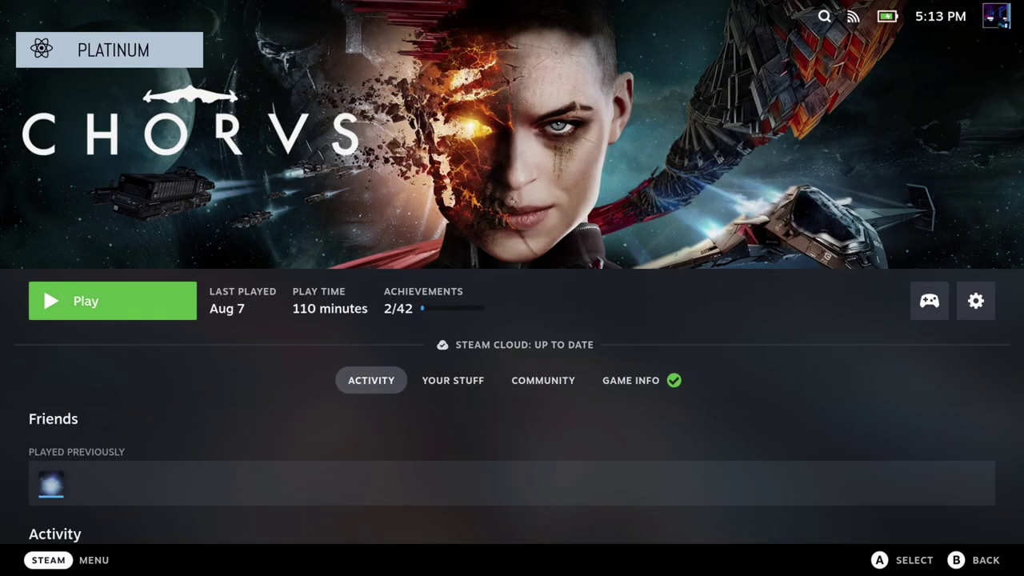
pyautogui.press('Up')
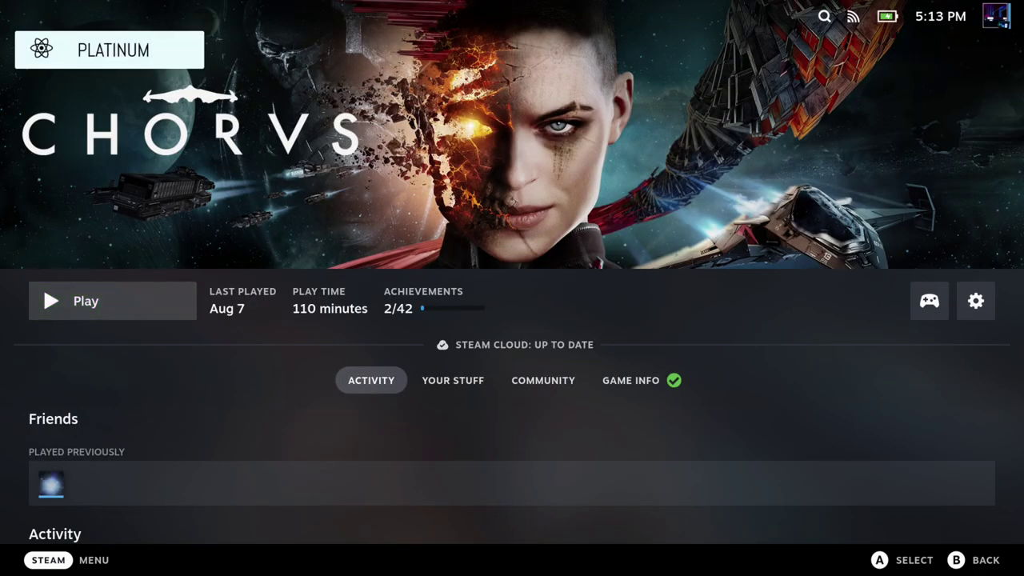
pyautogui.press('Return')
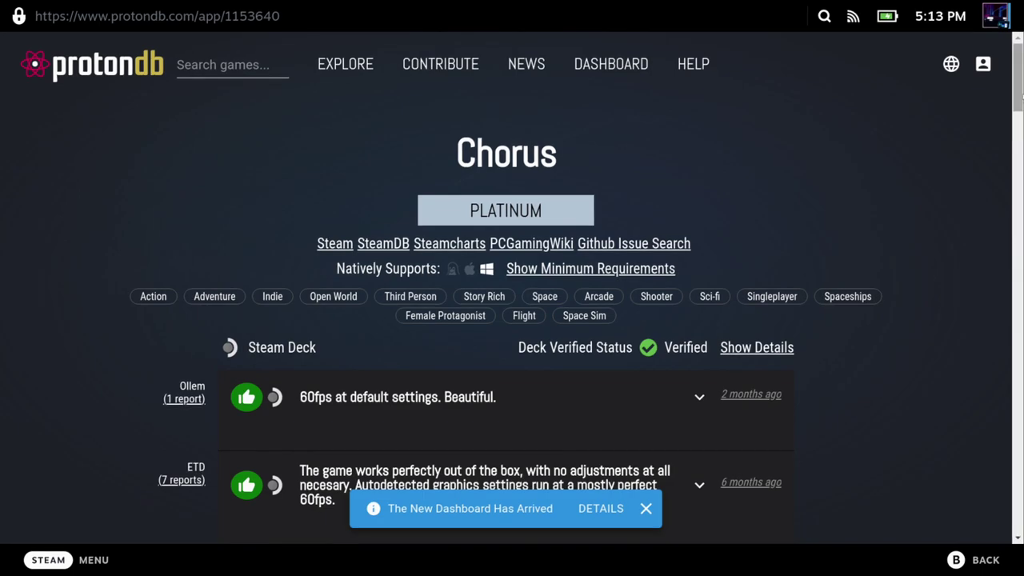
pyautogui.scroll(-10, 513, 288)
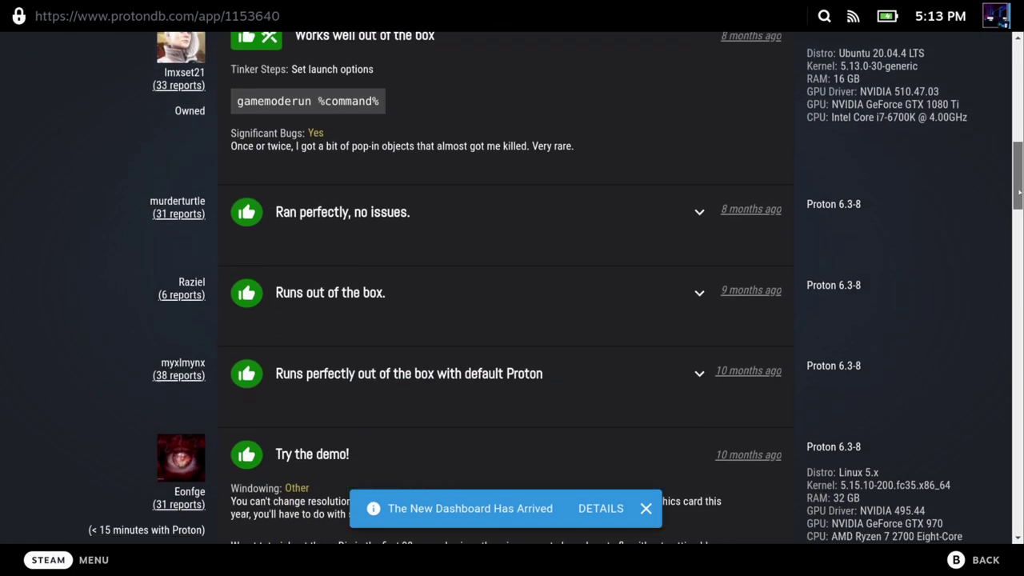
pyautogui.scroll(15, 1002, 78)
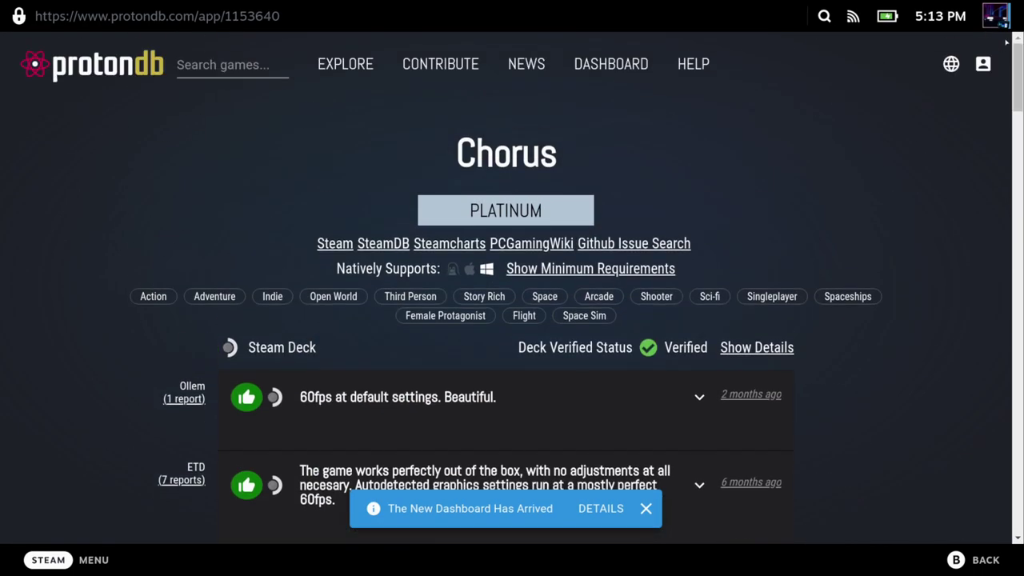
pyautogui.press('Escape')
pyautogui.press('Escape')
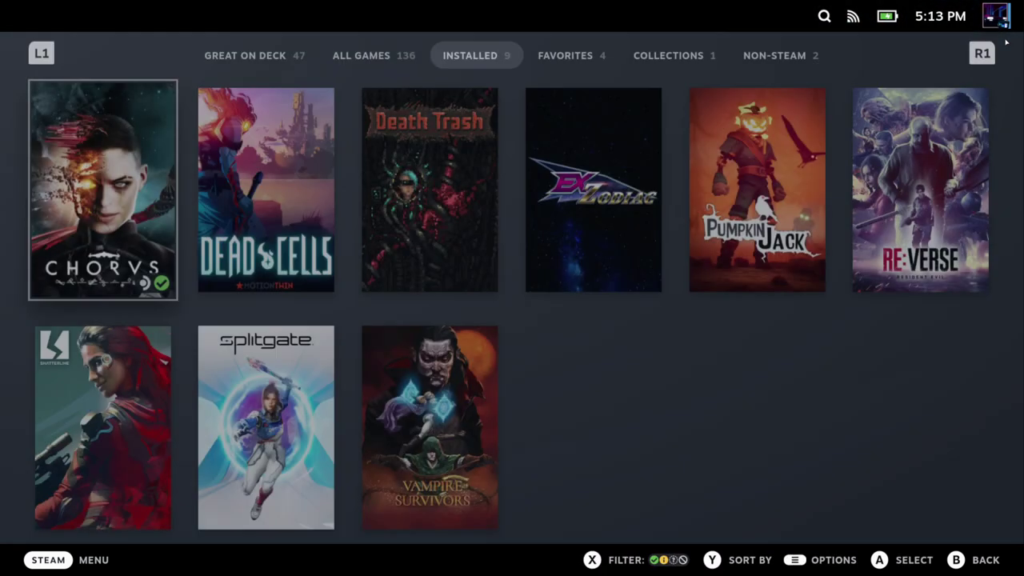
# Step: View Vampire Survivors' GOLD ProtonDB reports, then return to the Installed library grid
pyautogui.press('Right')
pyautogui.press('Return')
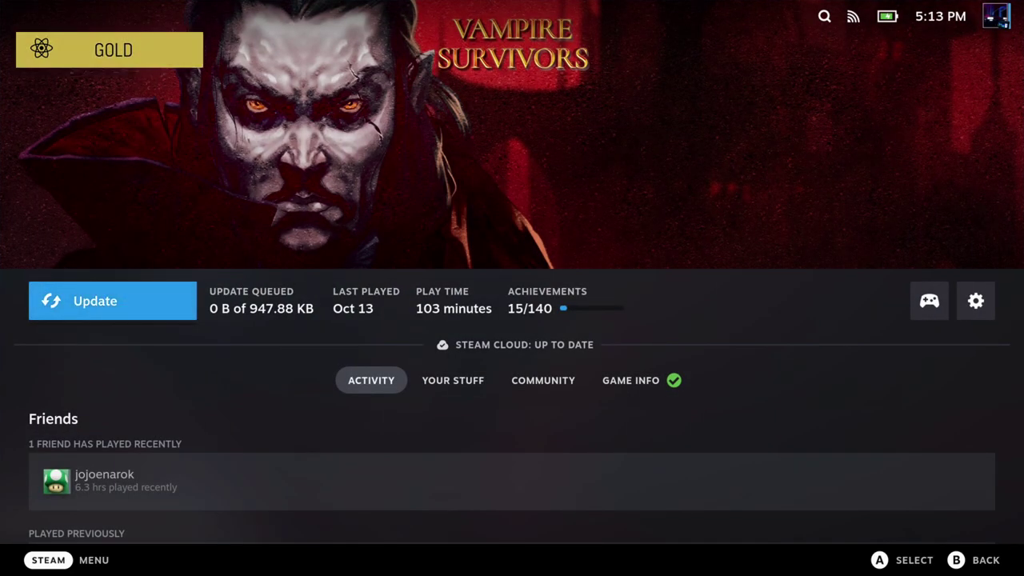
pyautogui.press('Up')
pyautogui.press('Return')
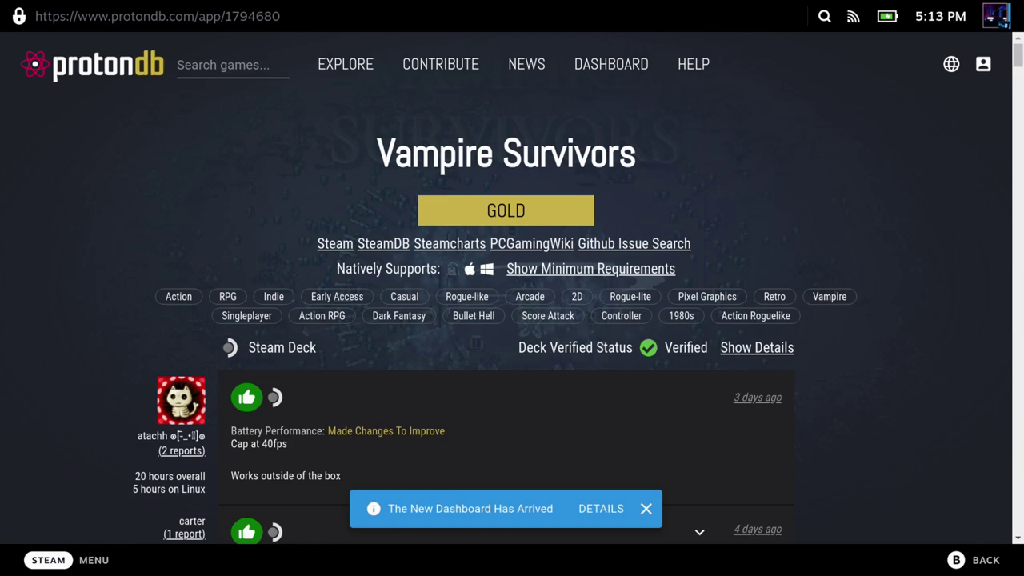
pyautogui.press('Escape')
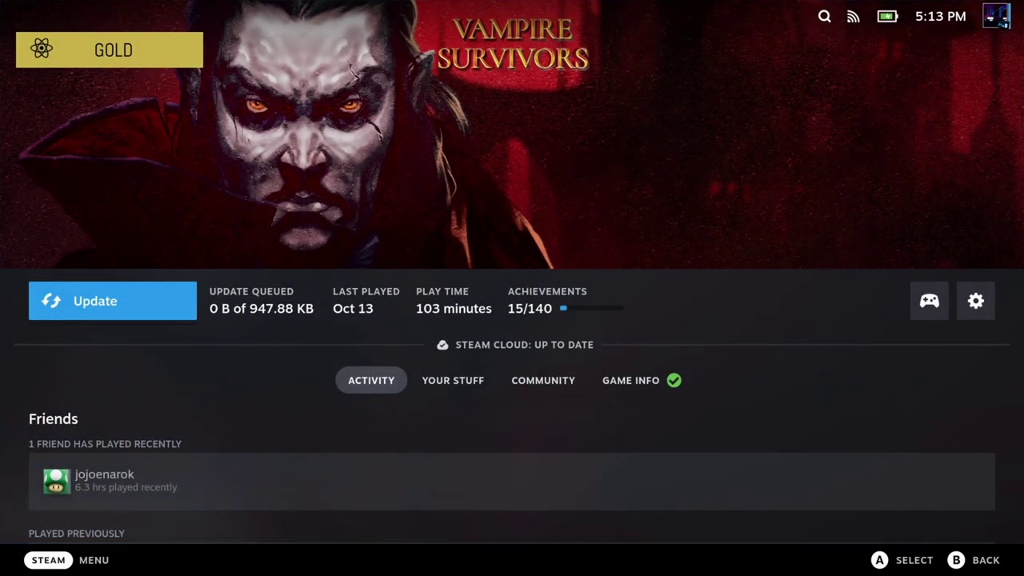
pyautogui.press('Escape')
pyautogui.press('Up')
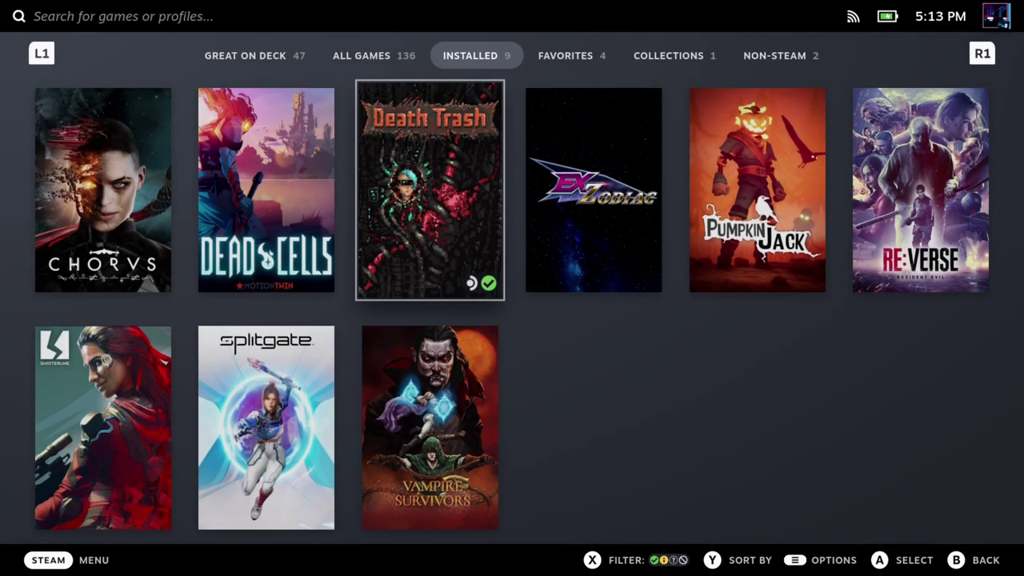
pyautogui.press('Left')
pyautogui.press('Left')
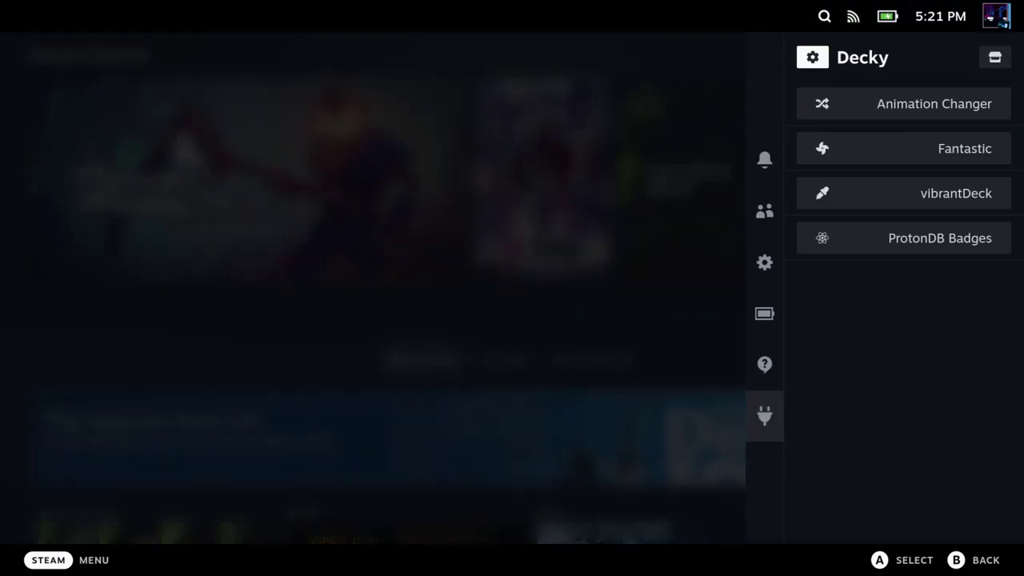
# Step: Open Animation Changer in Decky and look through its animation and Shuffle on Boot options
pyautogui.press('Down')
pyautogui.press('Return')
pyautogui.press('Down')
pyautogui.press('Down')
pyautogui.press('Down')
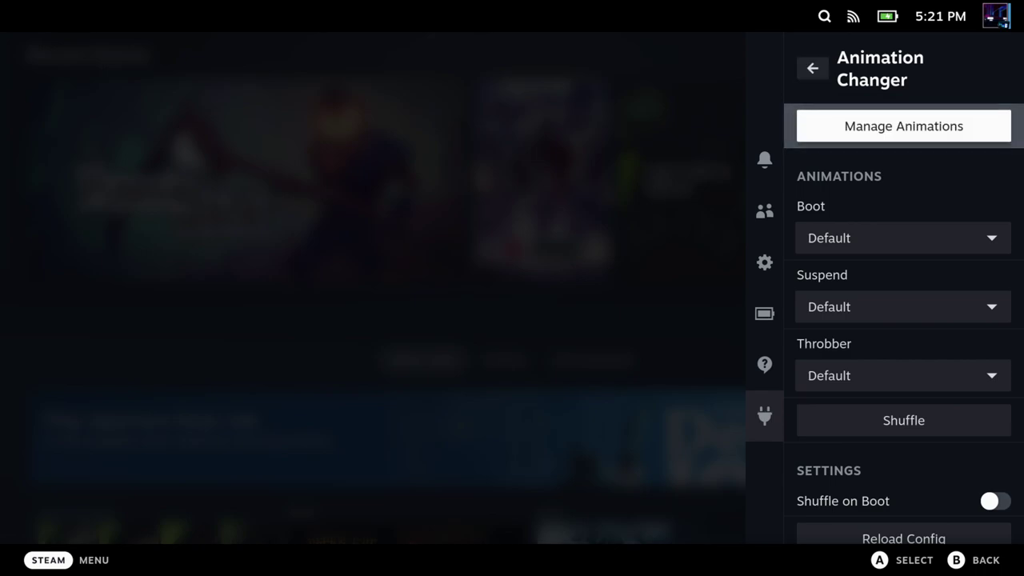
pyautogui.press('Down')
pyautogui.press('Down')
pyautogui.press('Down')
pyautogui.press('Down')
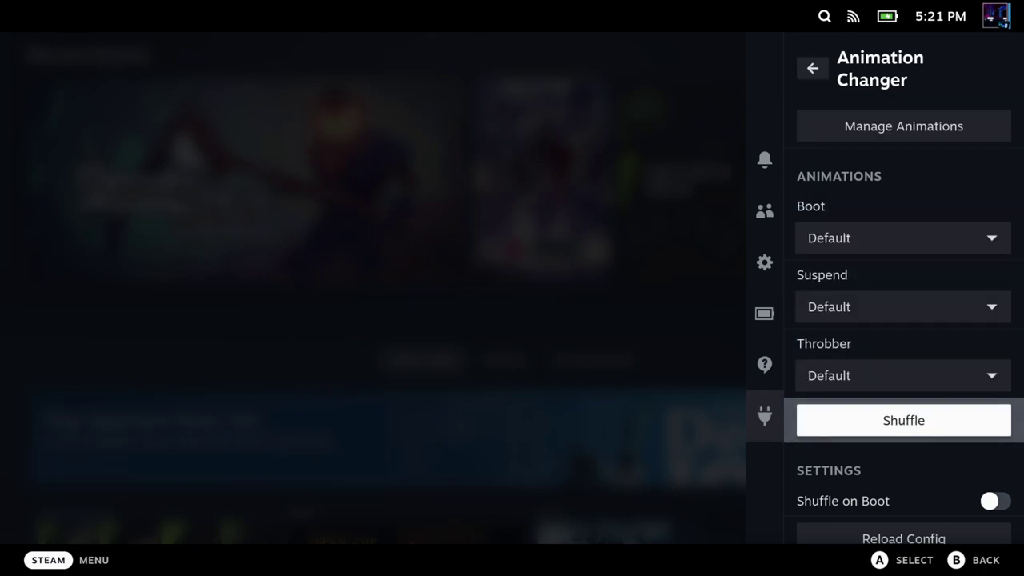
pyautogui.press('Up')
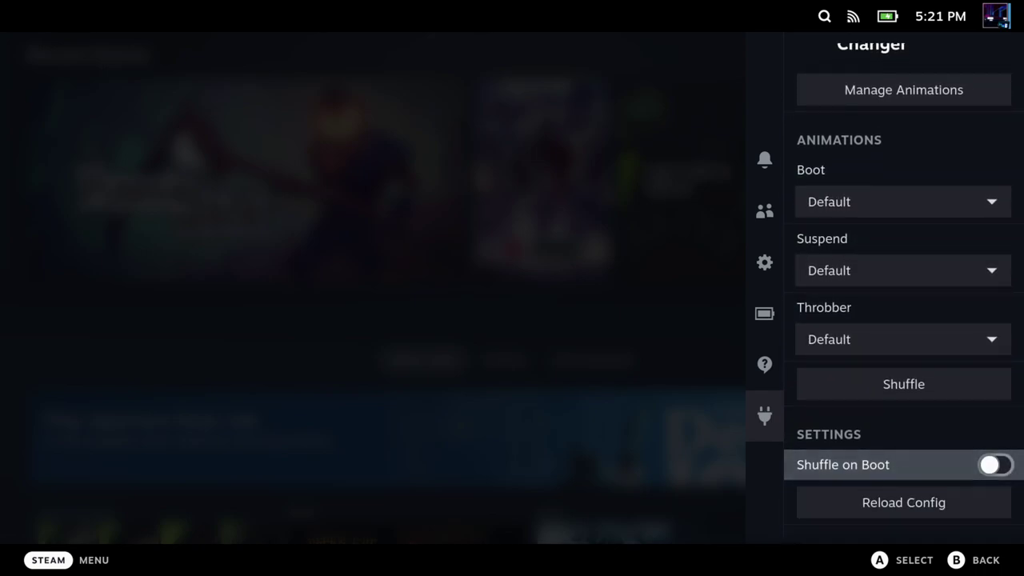
pyautogui.press('Up')
pyautogui.press('Up')
pyautogui.press('Up')
pyautogui.press('Up')
pyautogui.press('Up')
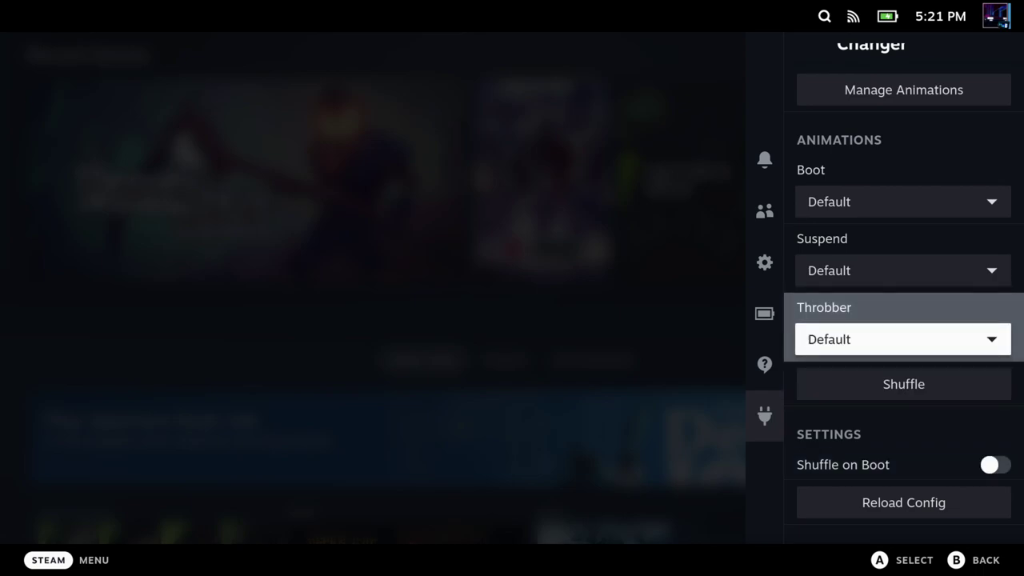
# Step: Check The Matrix card under Installed Animations and the About page, then return to Browse Animations
pyautogui.press('Escape')
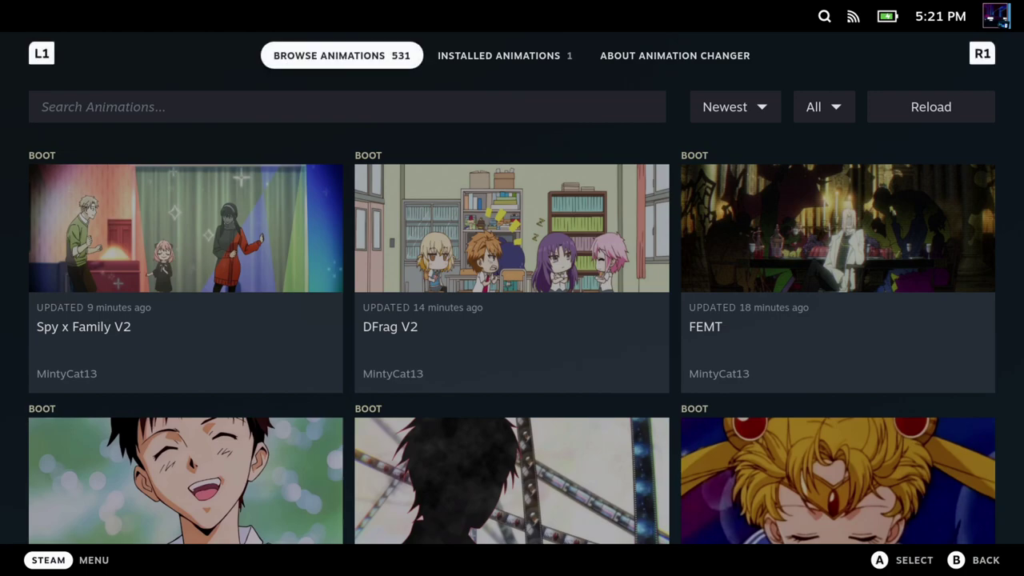
pyautogui.hotkey('ctrl', 'Tab')
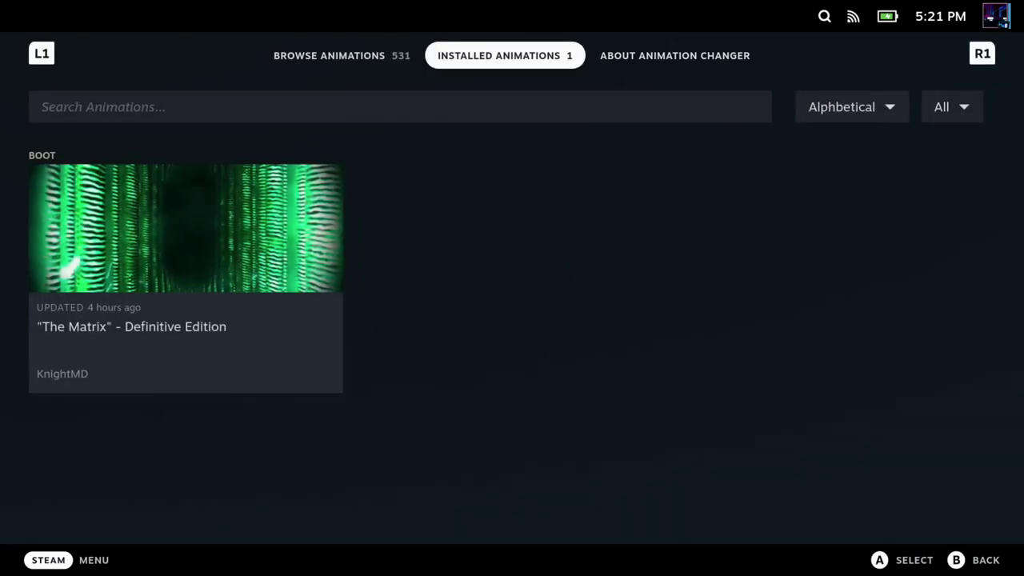
pyautogui.press('Down')
pyautogui.press('Down')
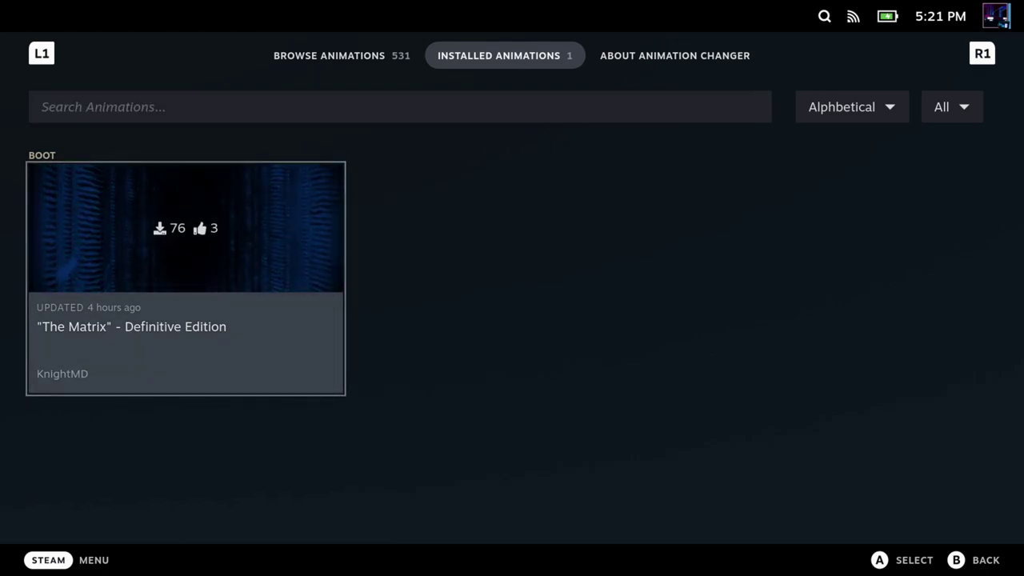
pyautogui.press('Return')
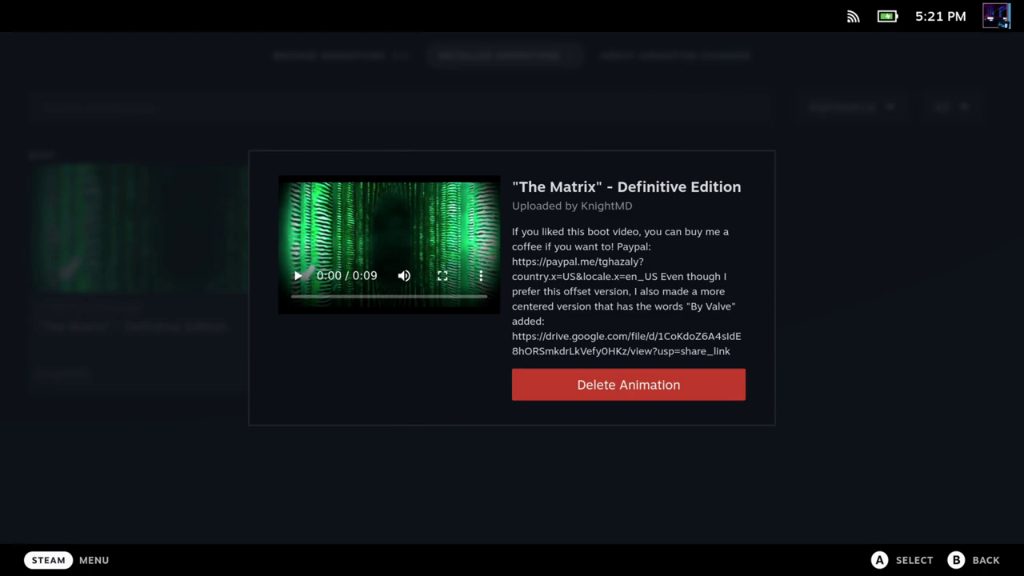
pyautogui.press('Escape')
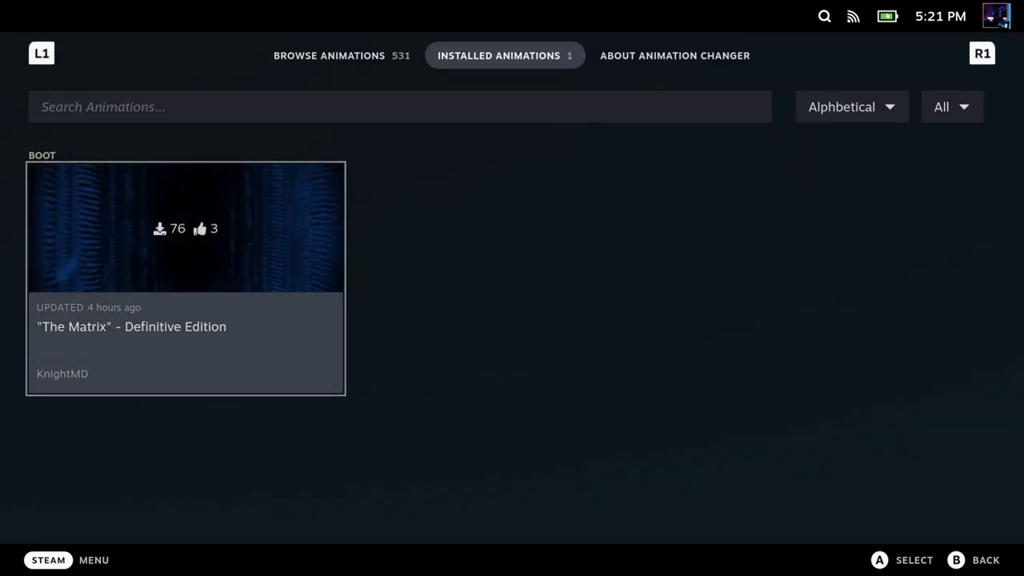
pyautogui.hotkey('ctrl', 'Tab')
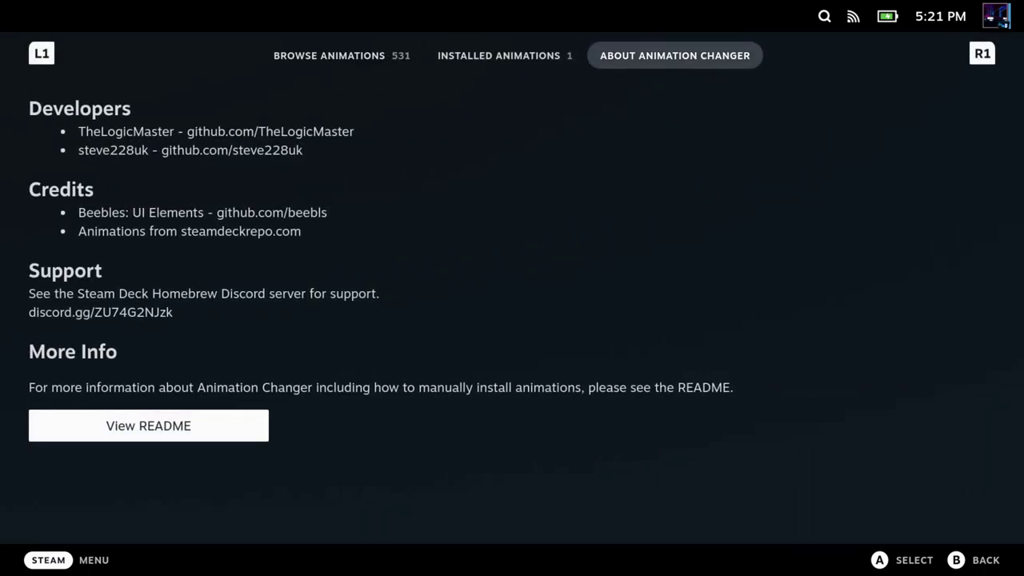
pyautogui.hotkey('ctrl', 'shift', 'Tab')
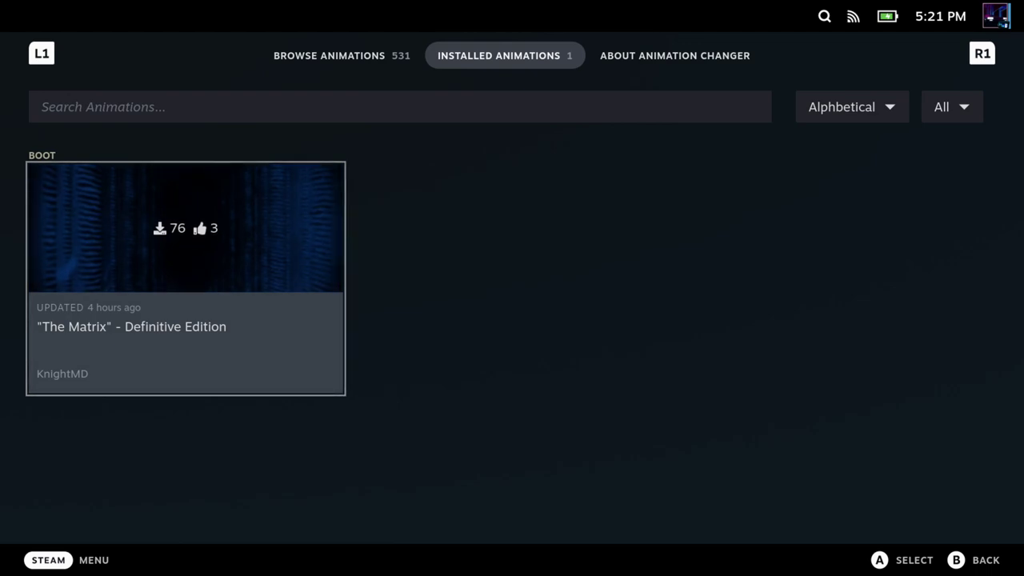
pyautogui.hotkey('ctrl', 'shift', 'Tab')
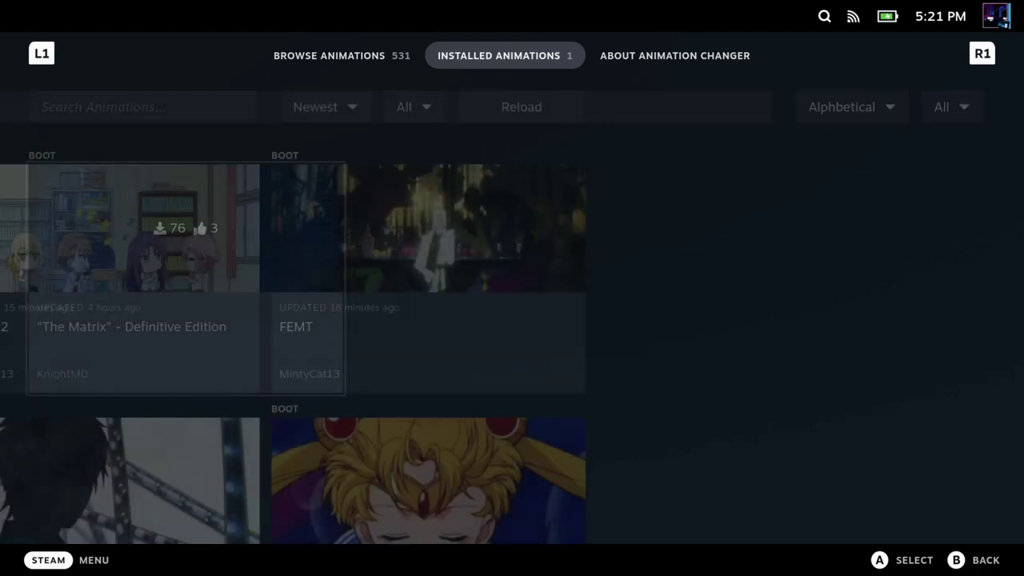
# Step: Download Halloween Title Card V2 (Shorter, alt song) and check it under Installed Animations
pyautogui.press('Down')
pyautogui.press('Down')
pyautogui.press('Down')
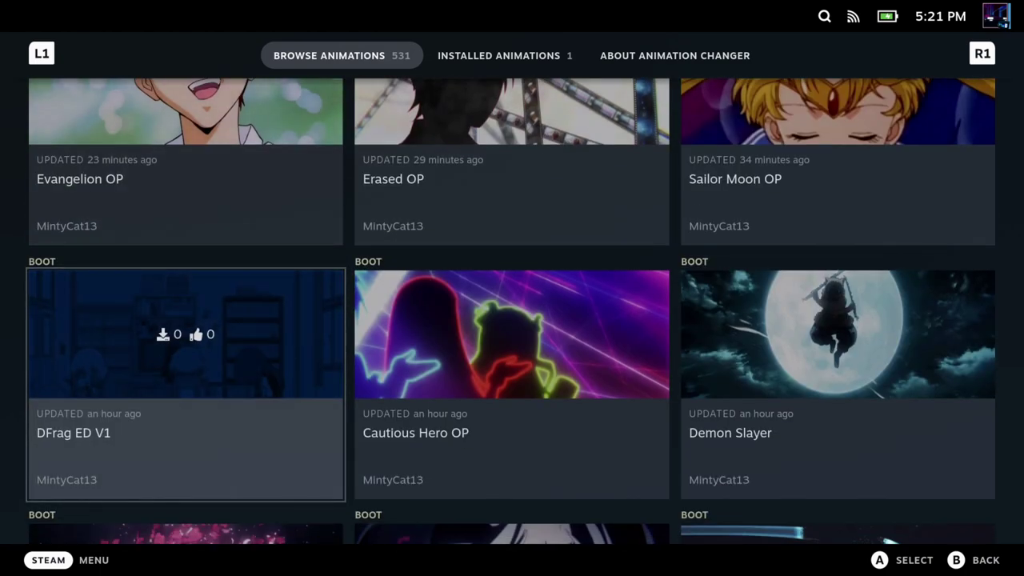
pyautogui.press('Down')
pyautogui.press('Down')
pyautogui.press('Down')
pyautogui.press('Return')
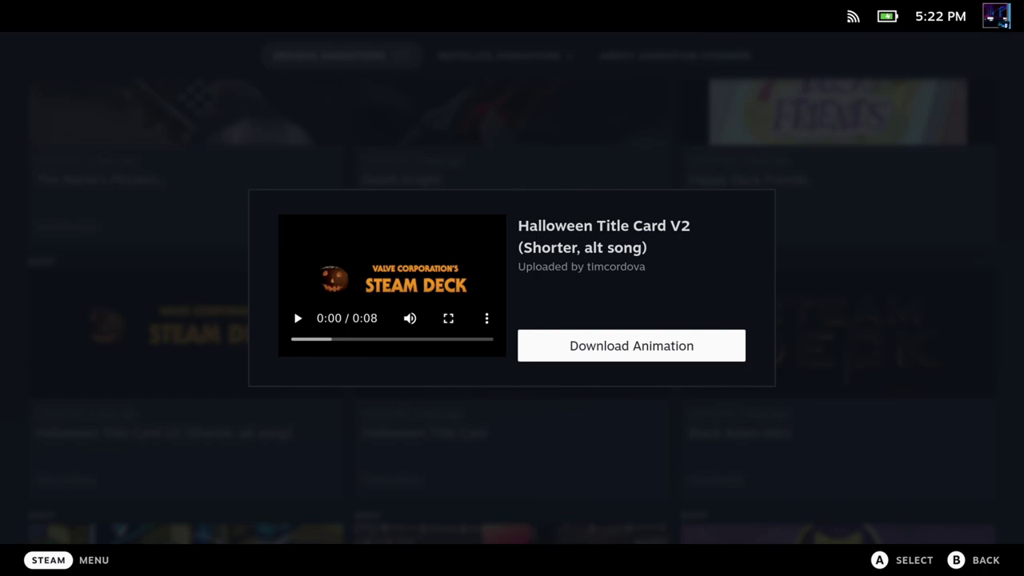
pyautogui.press('Return')
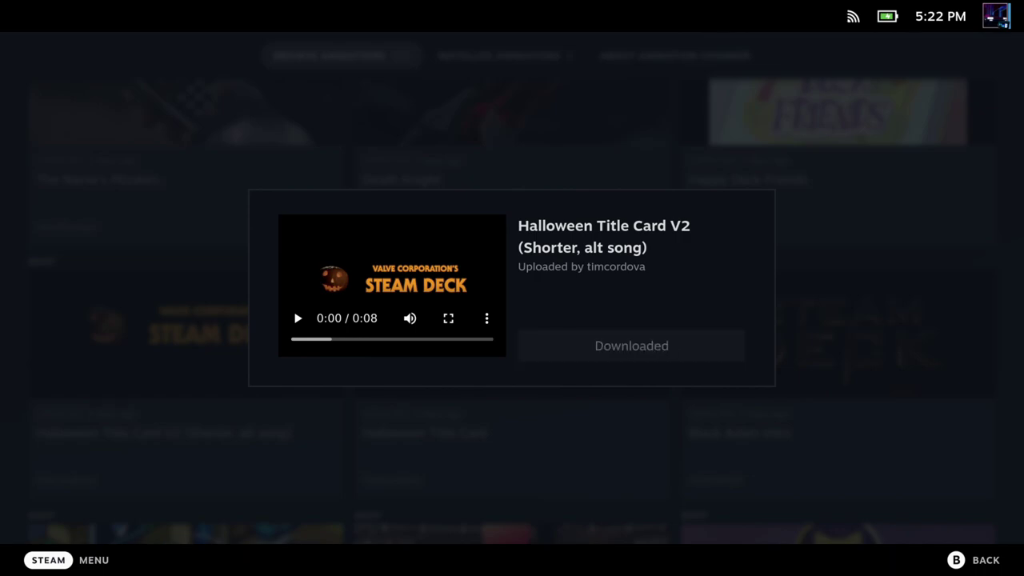
pyautogui.press('Escape')
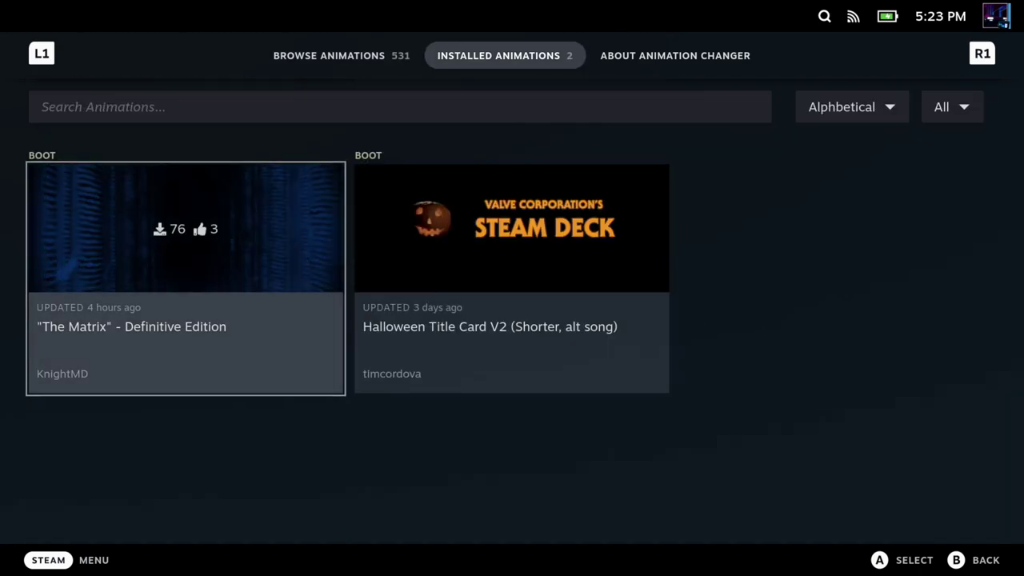
pyautogui.press('Right')
pyautogui.press('Left')
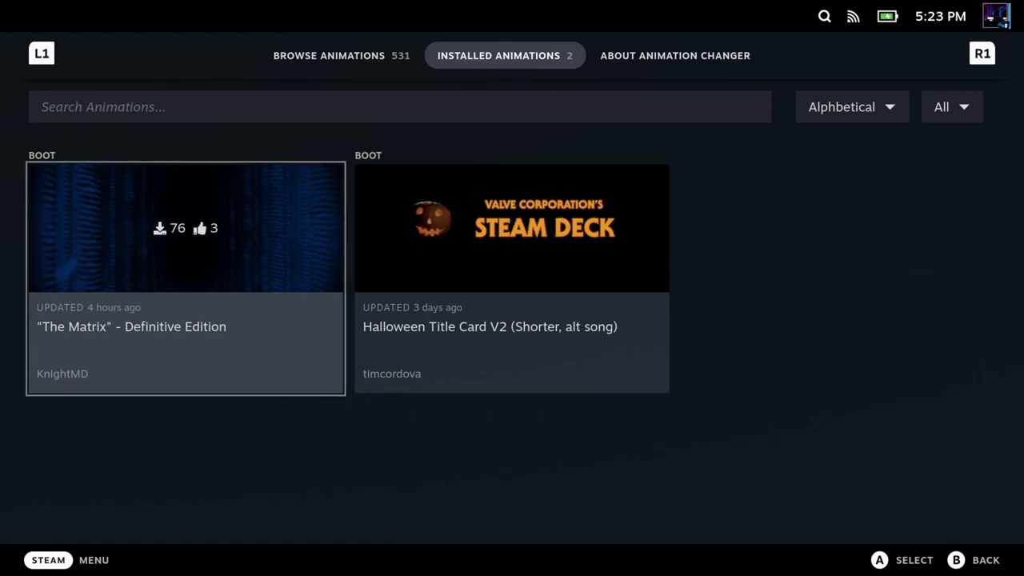
pyautogui.click(505, 56)
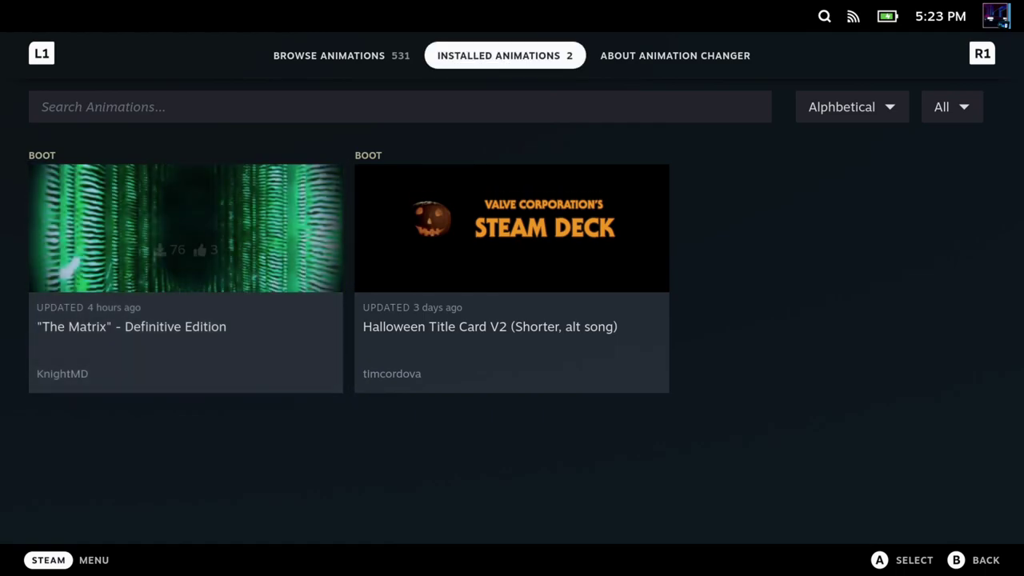
# Step: Set Animation Changer's Boot animation to The Matrix, leaving Suspend and Throbber at Default
pyautogui.press('Escape')
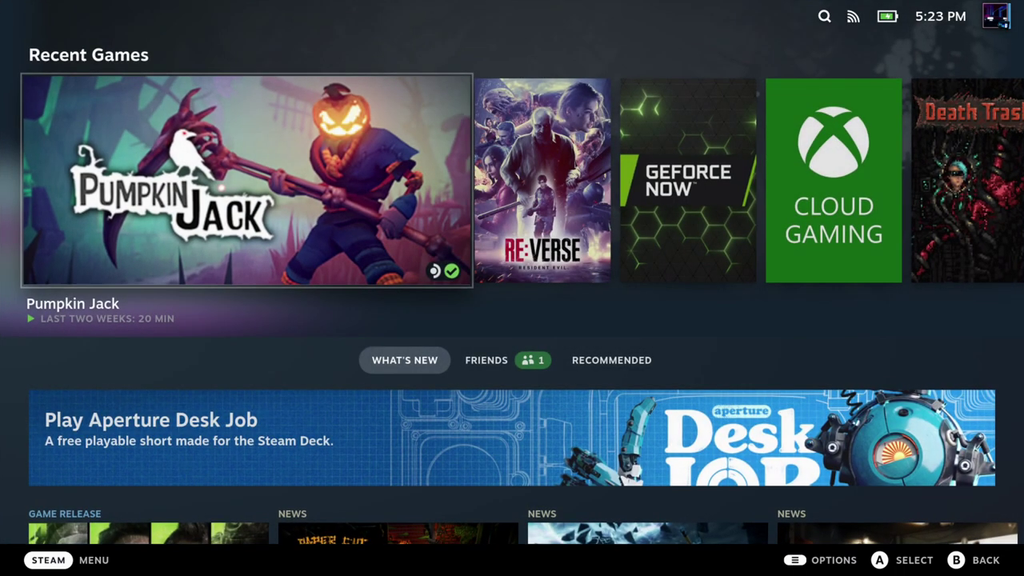
pyautogui.hotkey('ctrl', '2')
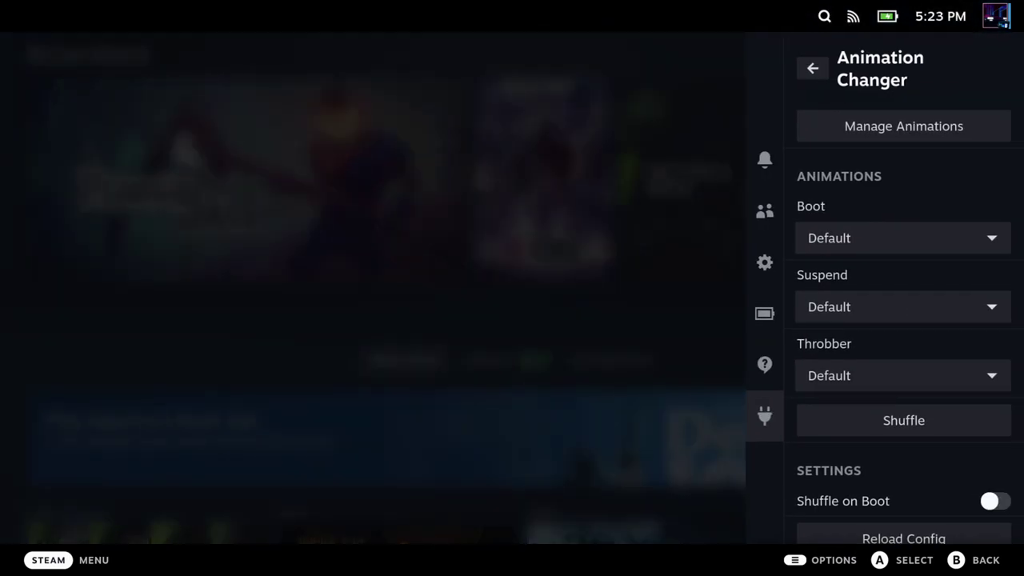
pyautogui.press('Down')
pyautogui.press('Return')
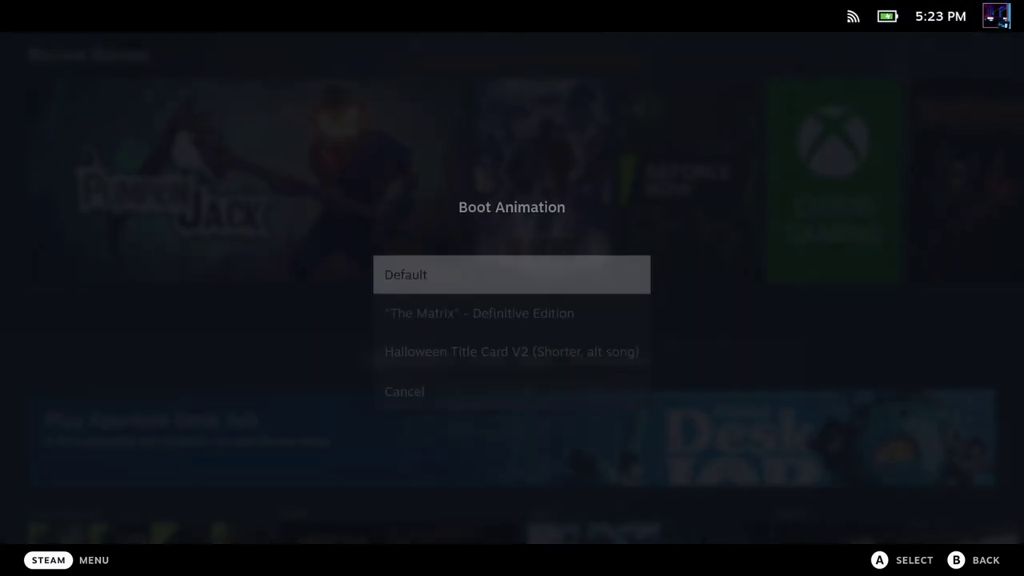
pyautogui.press('Down')
pyautogui.press('Down')
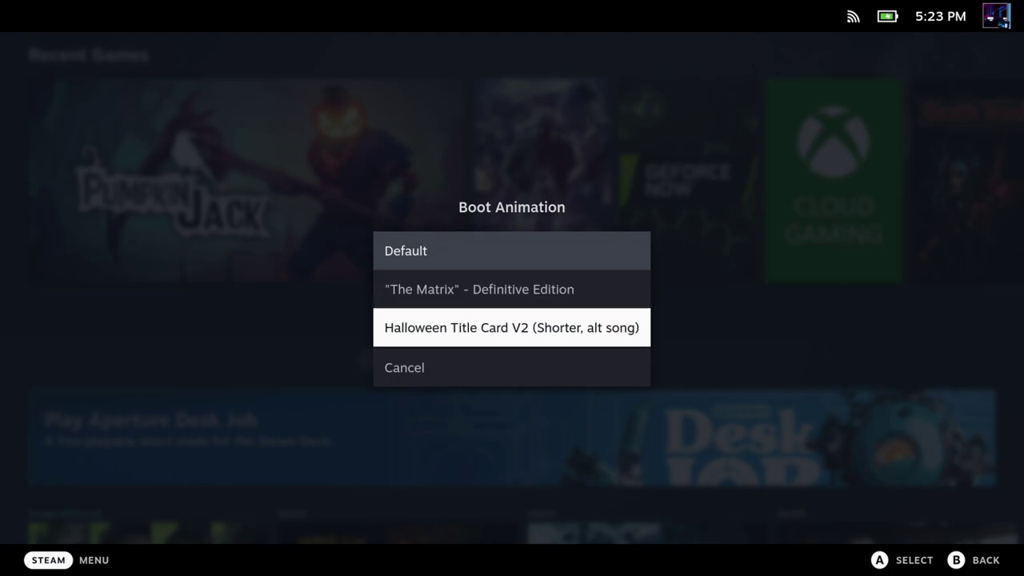
pyautogui.press('Up')
pyautogui.press('Return')
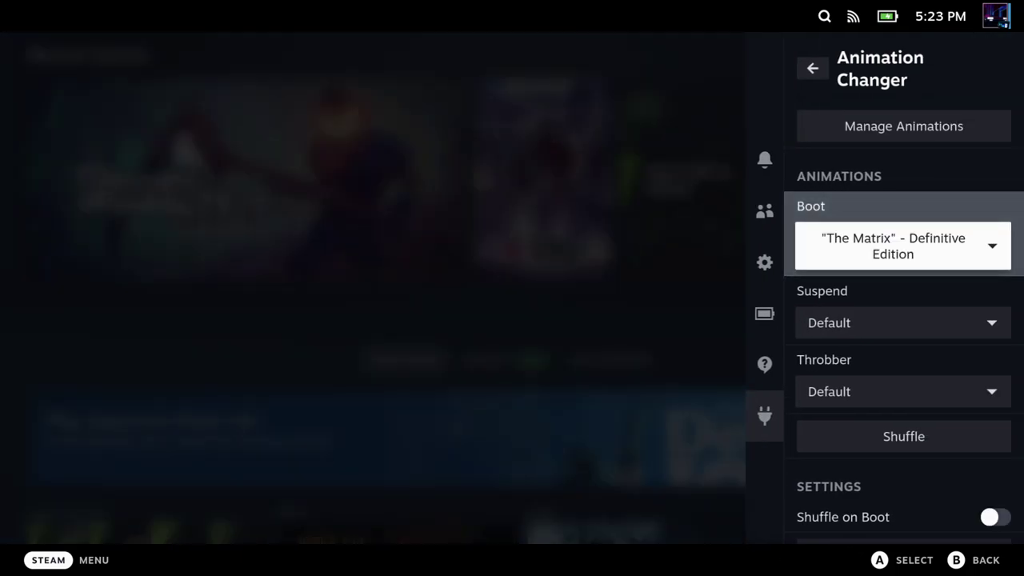
pyautogui.press('Down')
pyautogui.press('Down')
pyautogui.press('Down')
pyautogui.press('Down')
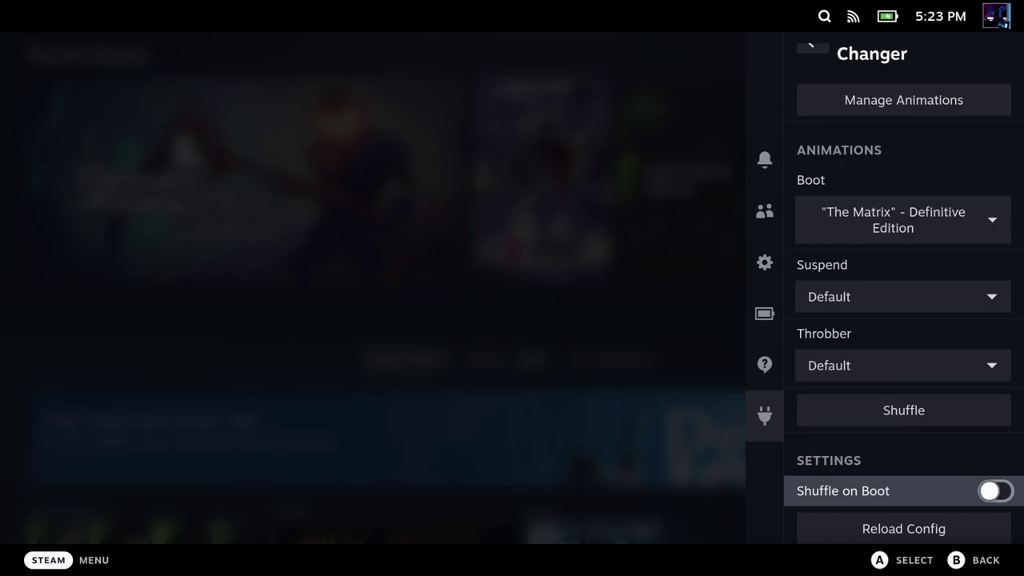
pyautogui.press('Up')
pyautogui.press('Up')
pyautogui.press('Up')
pyautogui.press('Up')
pyautogui.press('Up')
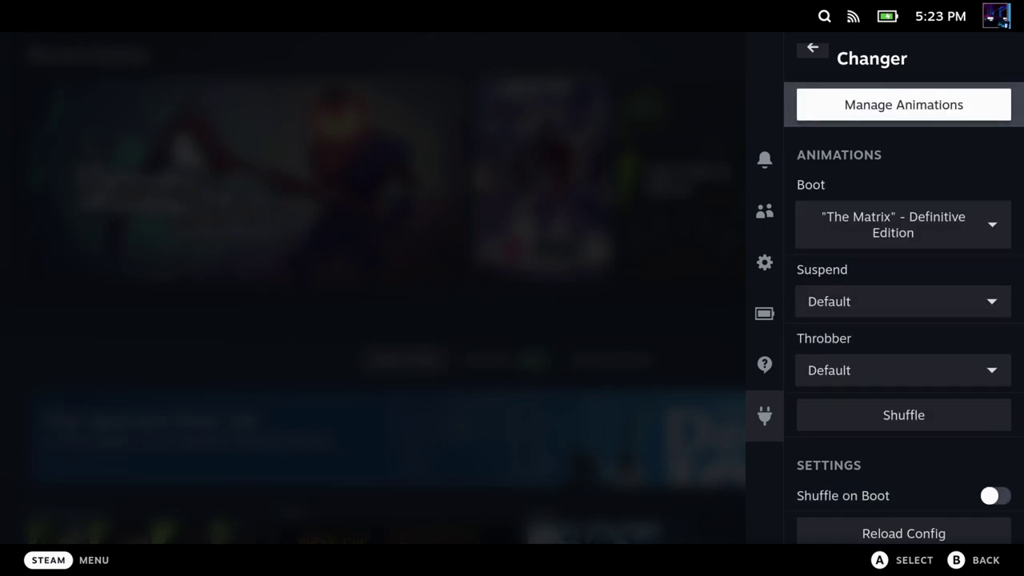
pyautogui.press('Escape')
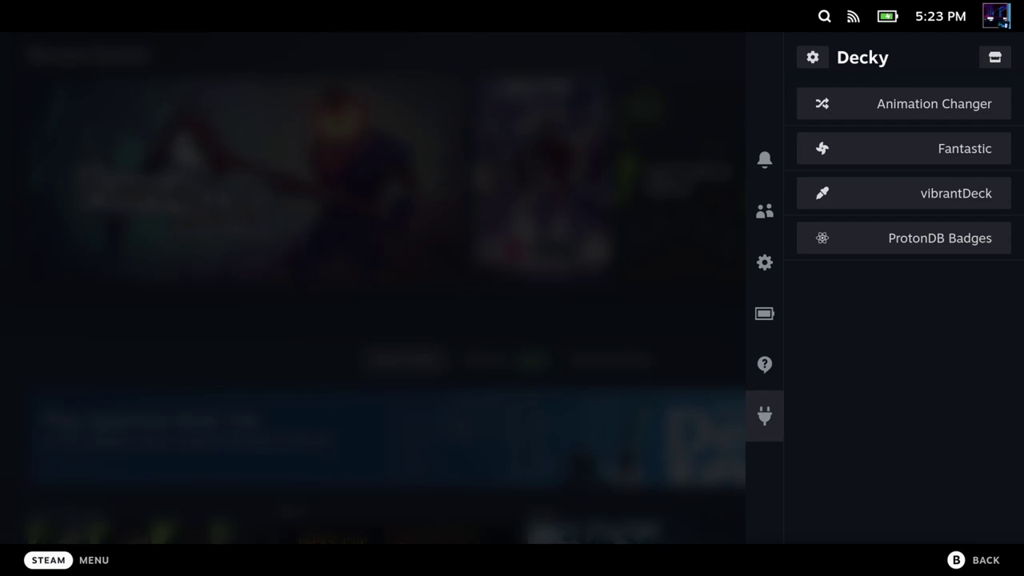
pyautogui.press('Left')
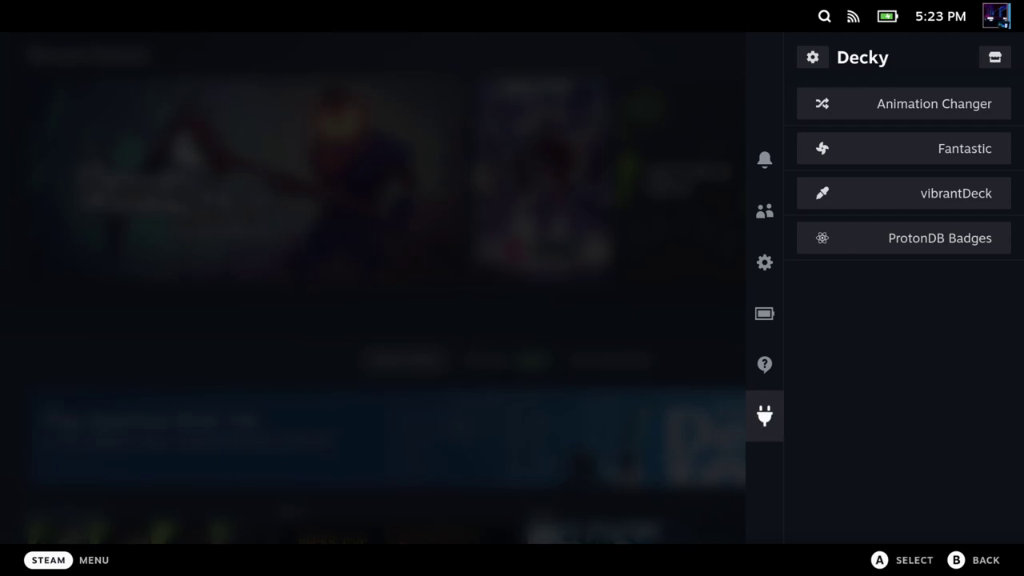
# Step: Close the Decky panel and bring up the Power options in the Steam menu
pyautogui.press('Escape')
pyautogui.hotkey('ctrl', '1')
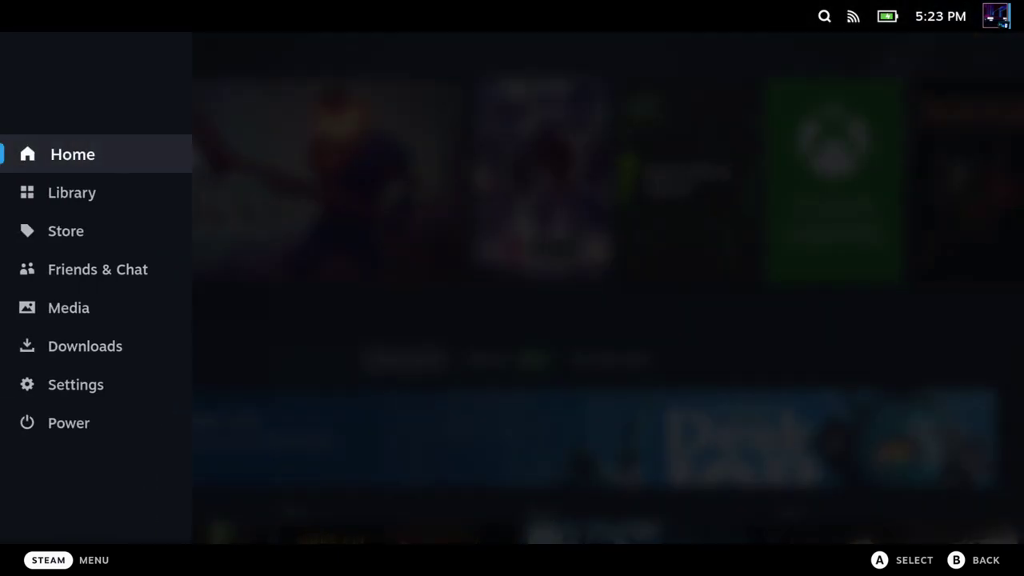
pyautogui.press('Down')
pyautogui.press('Down')
pyautogui.press('Down')
pyautogui.press('Down')
pyautogui.press('Down')
pyautogui.press('Down')
pyautogui.press('Down')
pyautogui.press('Return')
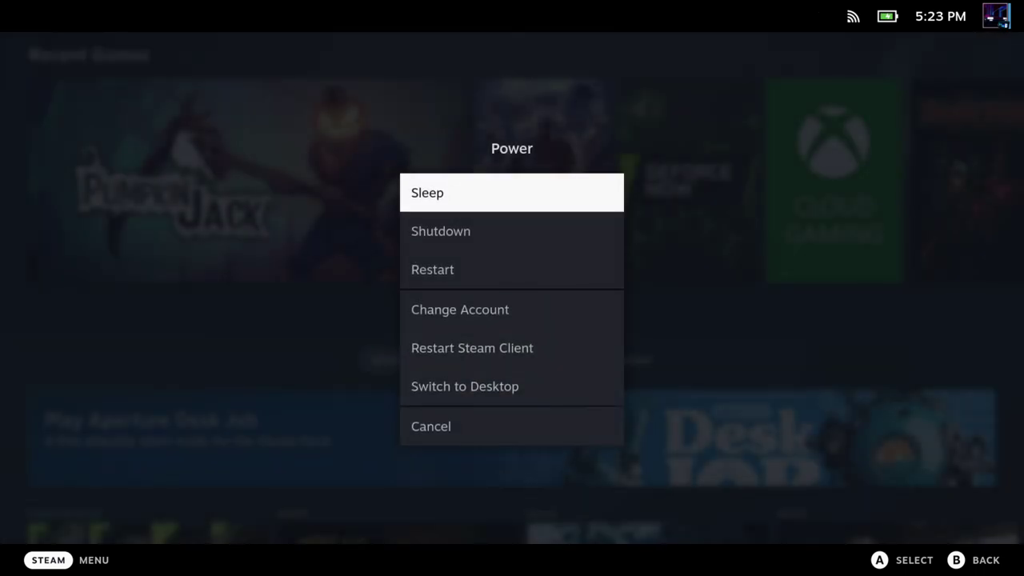
pyautogui.press('Down')
pyautogui.press('Down')
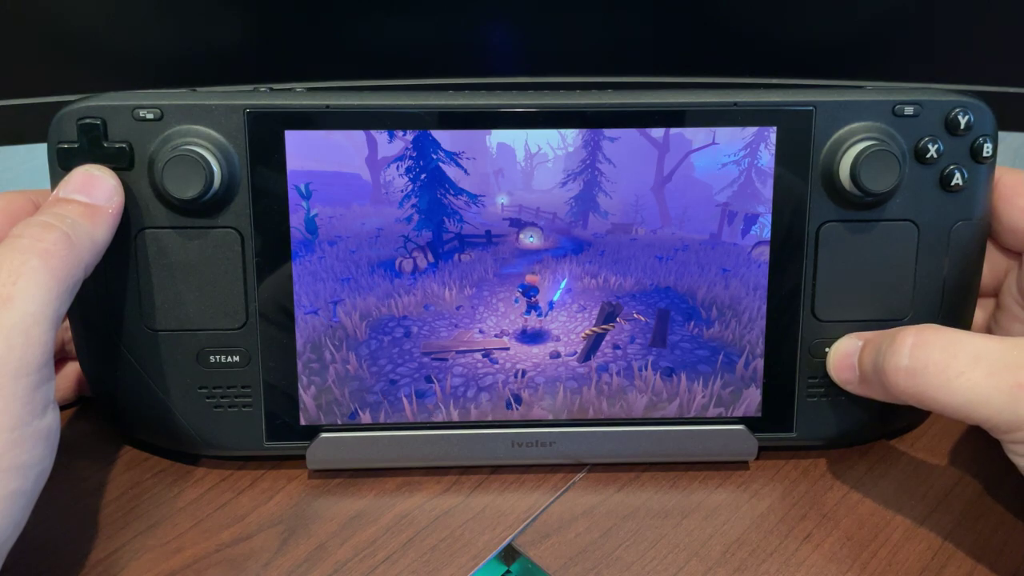
# Step: Raise vibrantDeck's Saturation slider from 100 to 150 over the running Pumpkin Jack
pyautogui.hotkey('ctrl', '2')
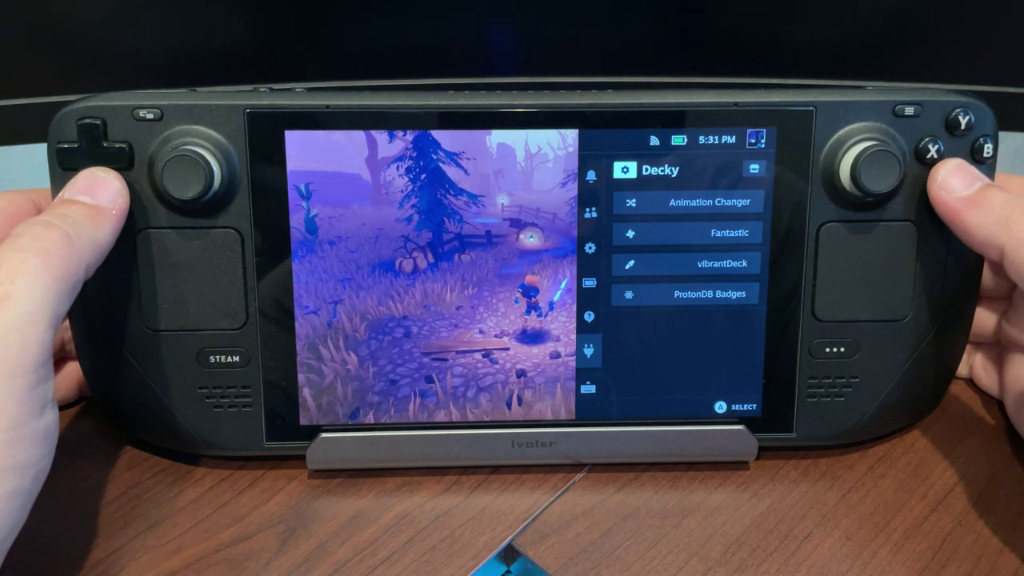
pyautogui.press('Down')
pyautogui.press('Down')
pyautogui.press('Return')
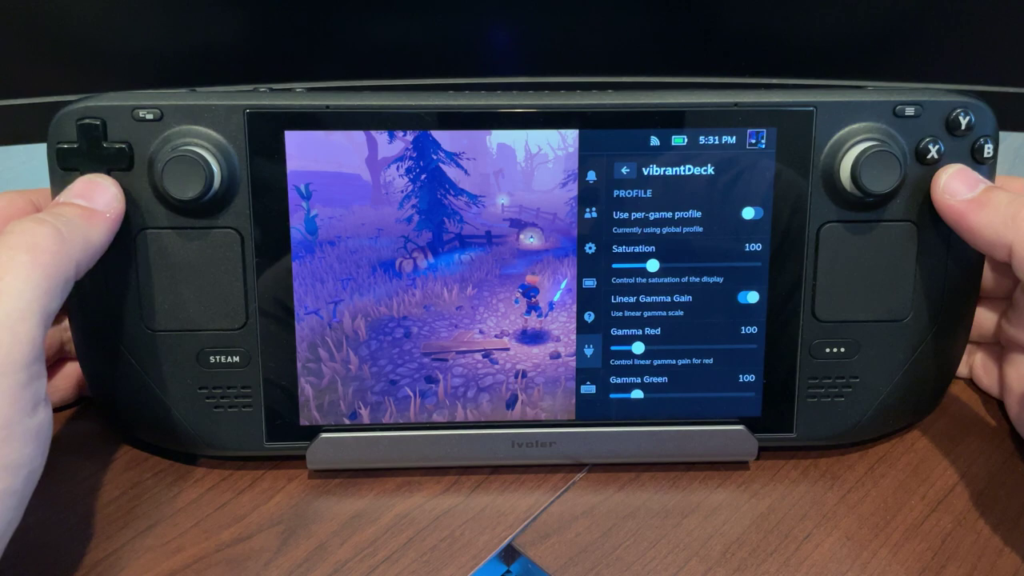
pyautogui.press('Down')
pyautogui.press('Down')
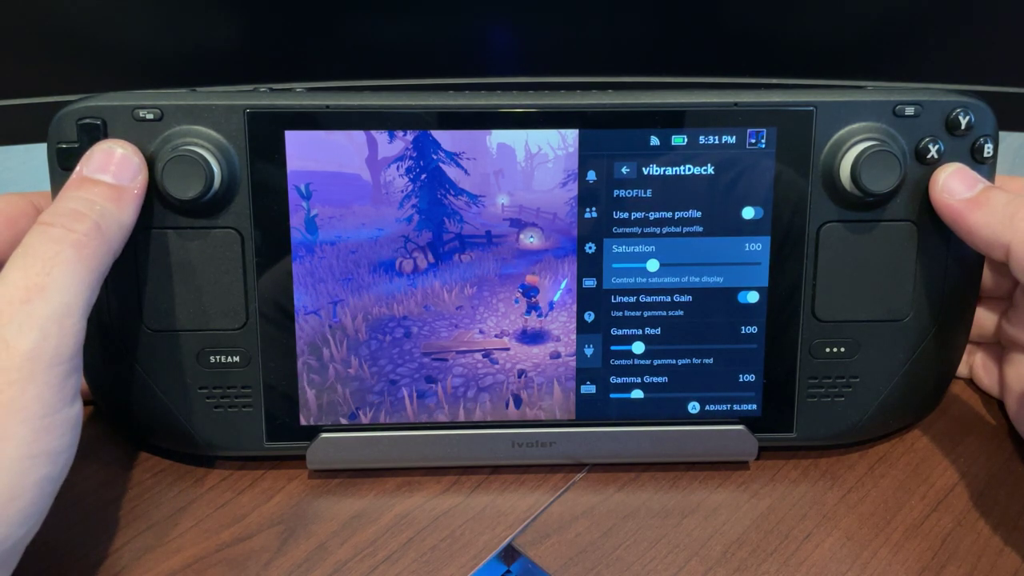
pyautogui.press('Right')
pyautogui.press('Right')
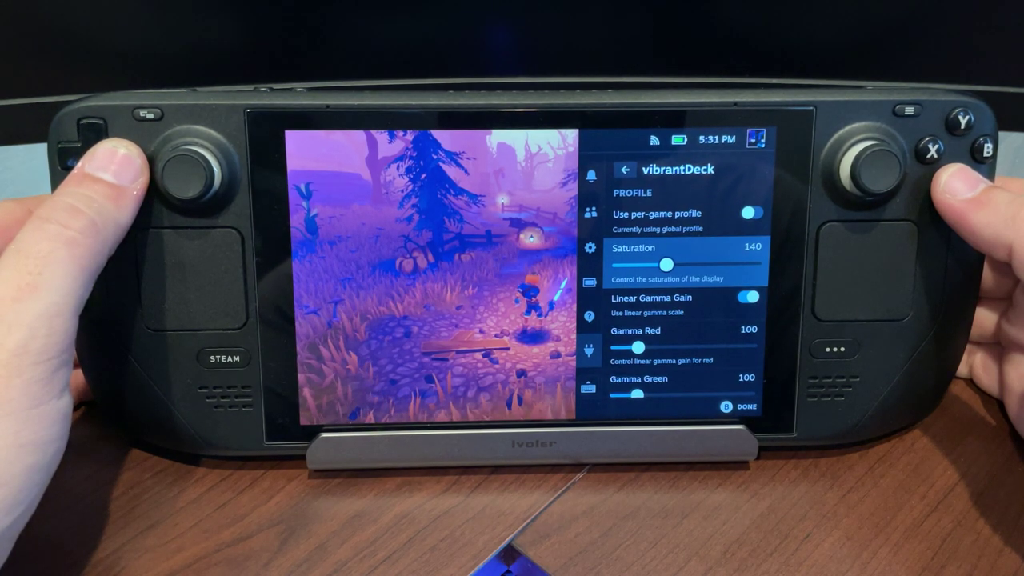
pyautogui.press('Right')
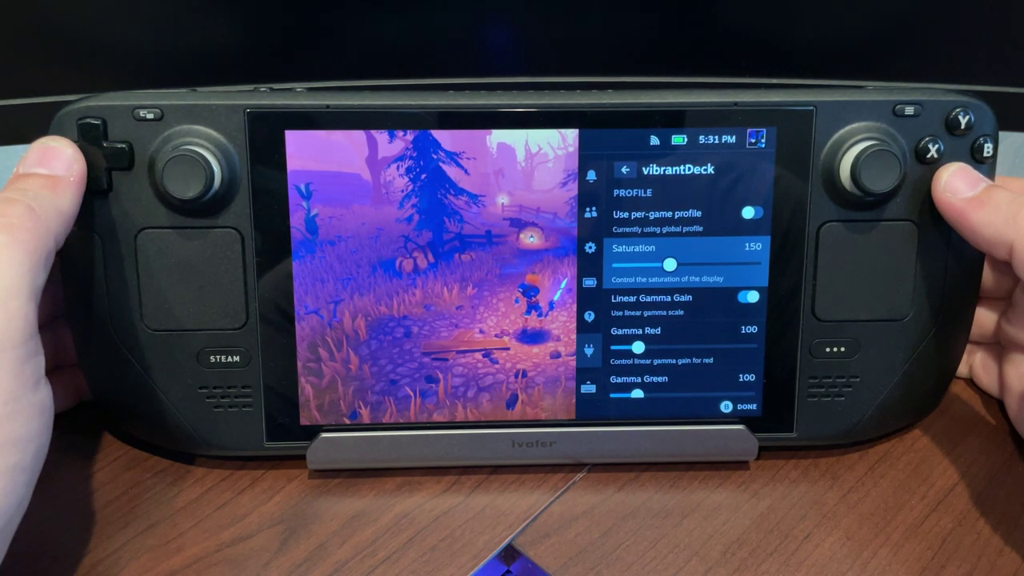
pyautogui.press('Escape')
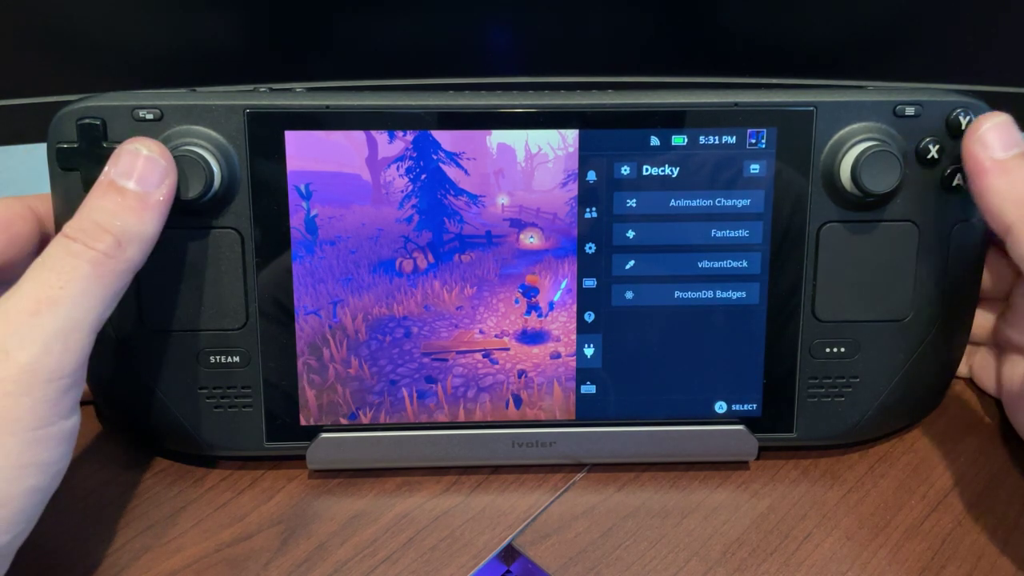
# Step: Close Quick Access and swing the Pumpkin Jack camera around the character and scenery
pyautogui.press('Escape')
pyautogui.press('Left')
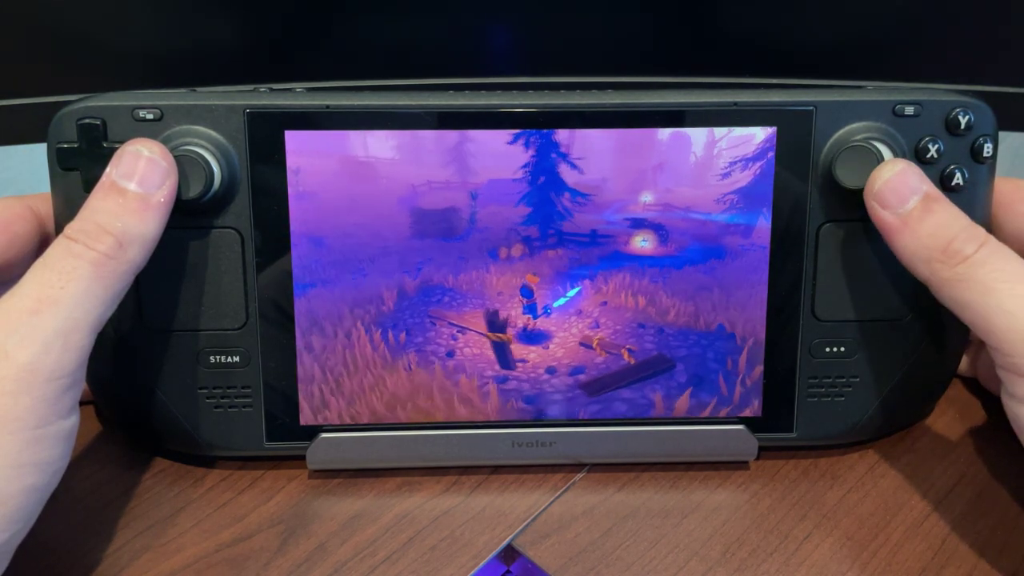
pyautogui.press('Left')
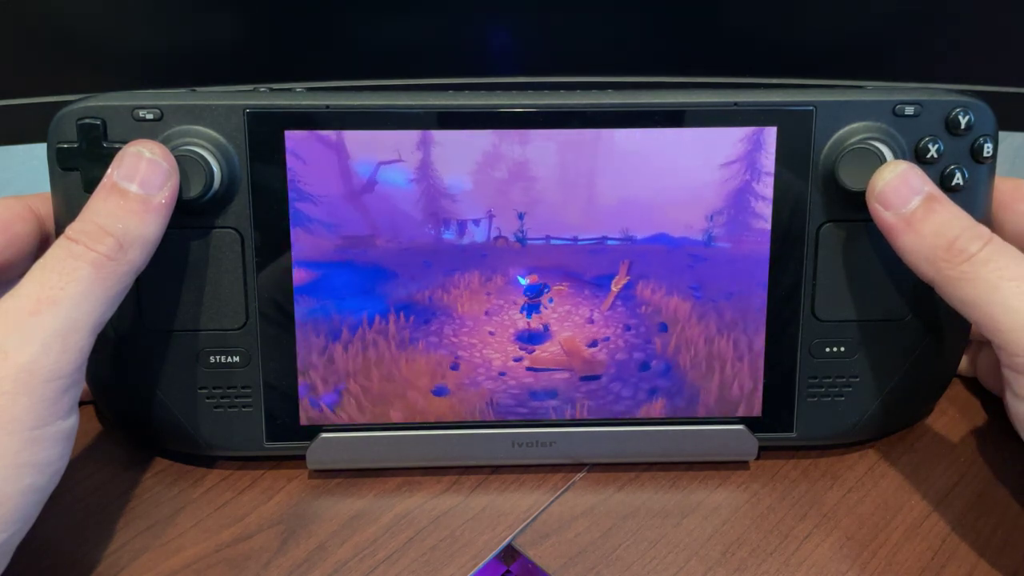
pyautogui.press('Left')
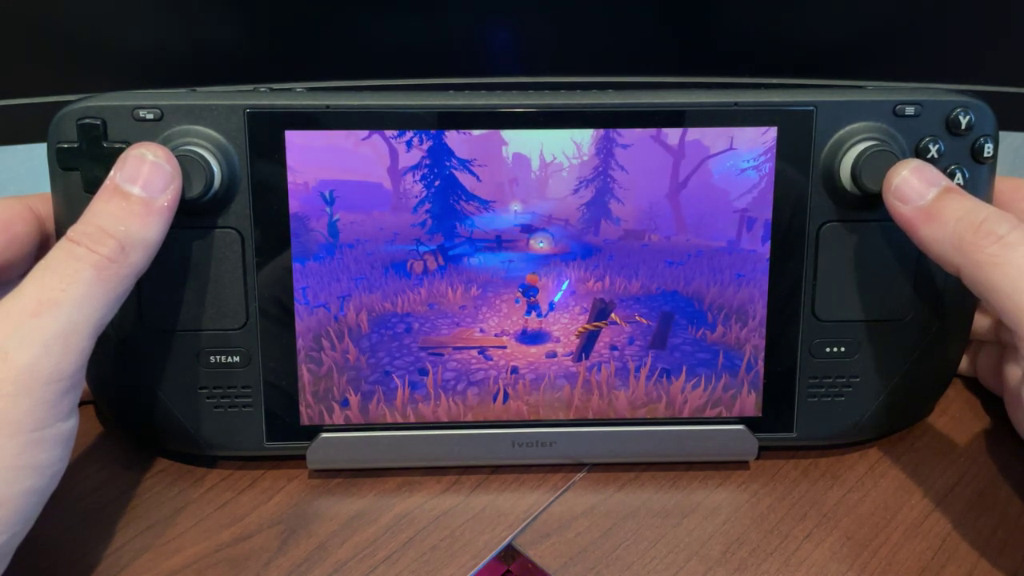
pyautogui.press('Left')
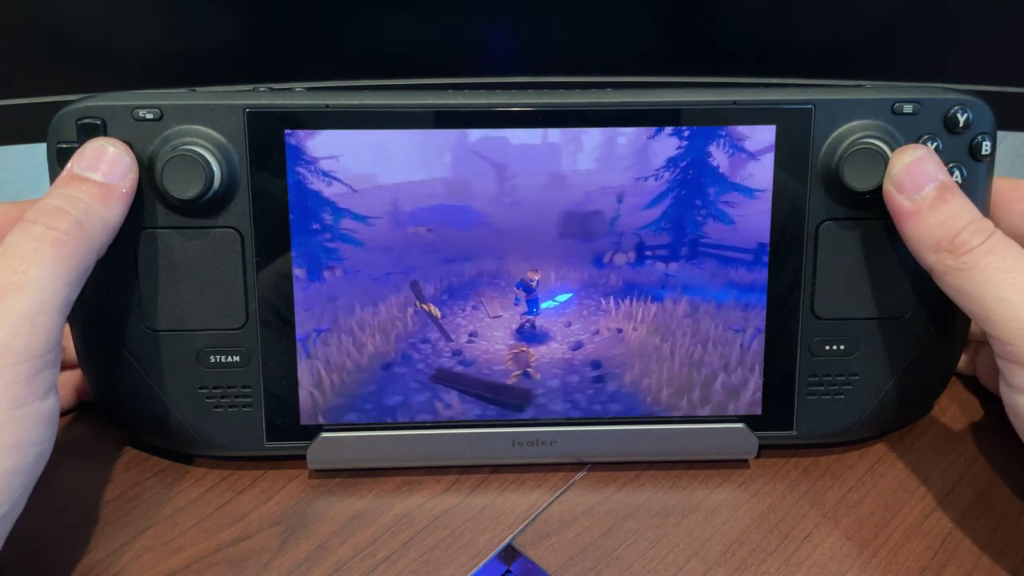
pyautogui.press('Left')
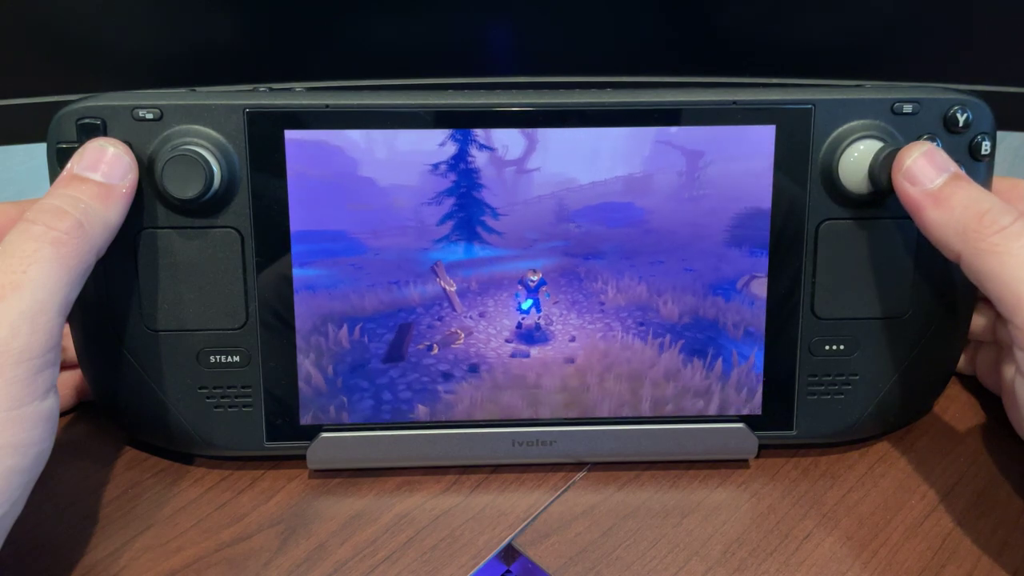
pyautogui.press('Left')
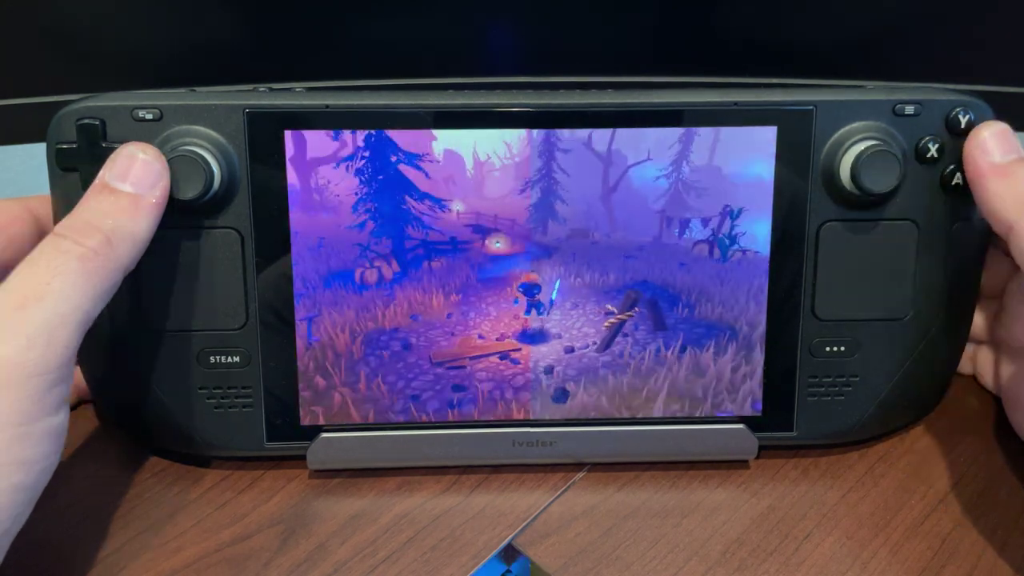